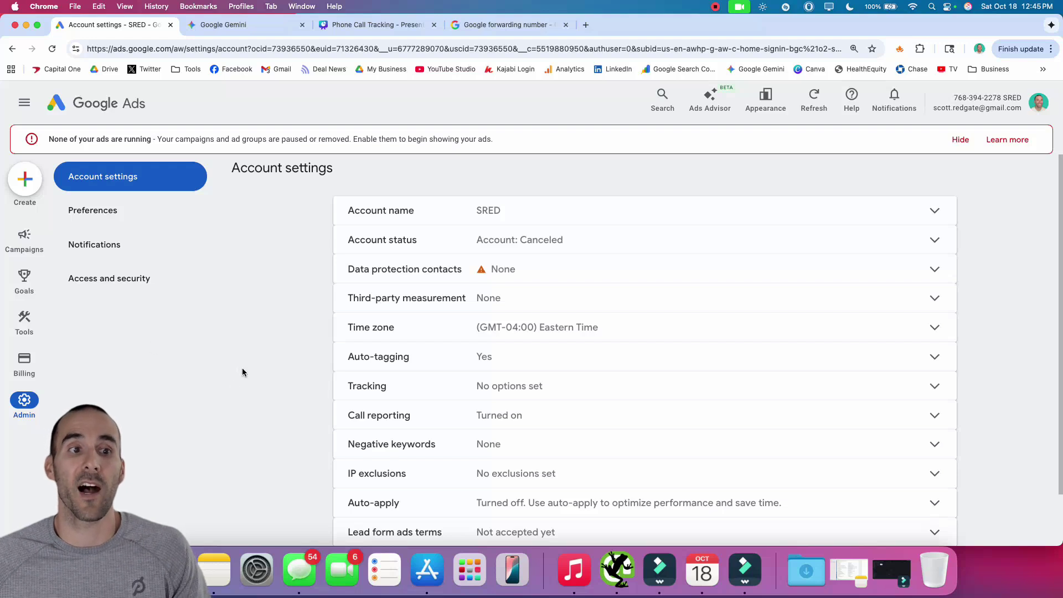
Open the conversions summary and start creating a new conversion action.
mouse_move(24, 285)
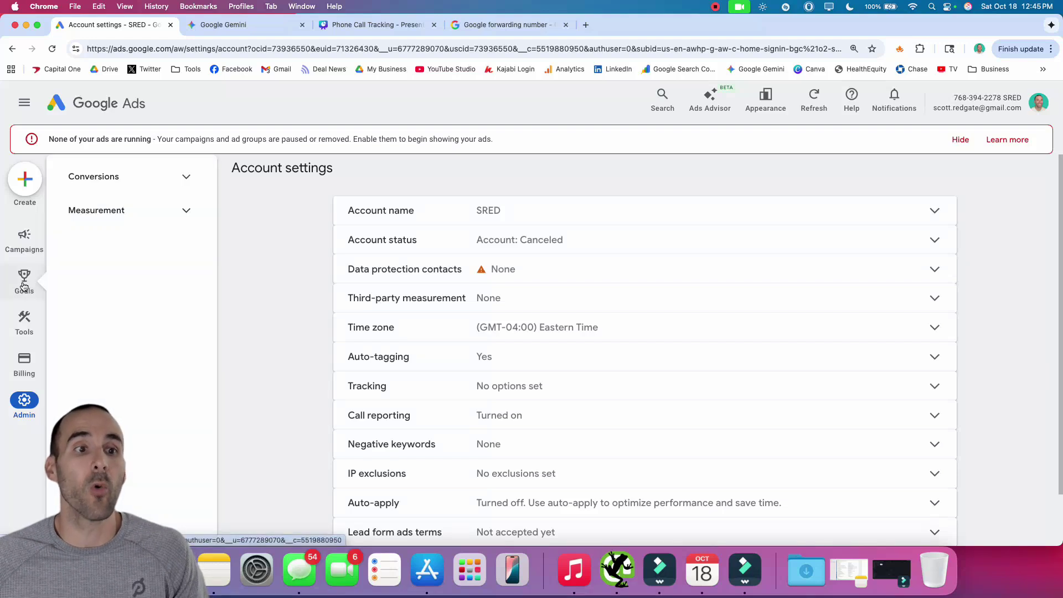
left_click(161, 175)
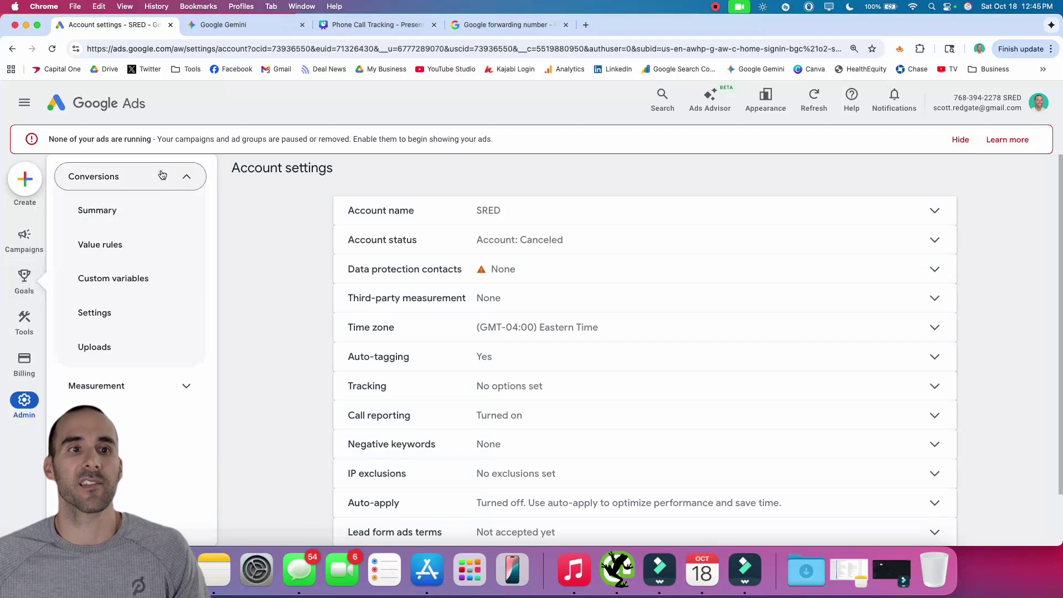
left_click(134, 213)
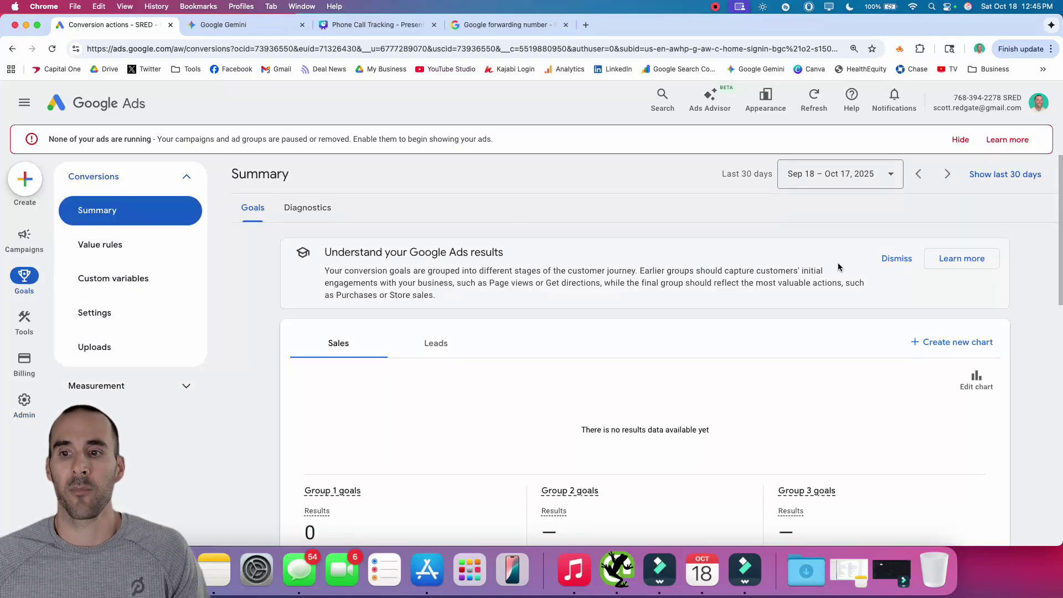
scroll(922, 317, "down", 6)
left_click(938, 358)
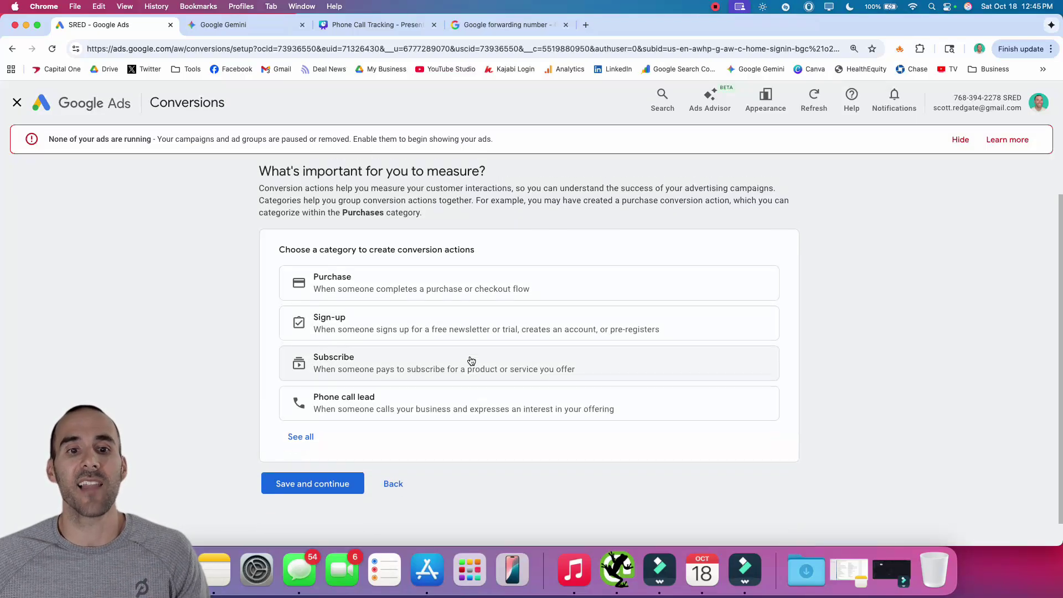
Choose the Phone call lead category and add a Calls from ads conversion action to it.
scroll(499, 385, "down", 2)
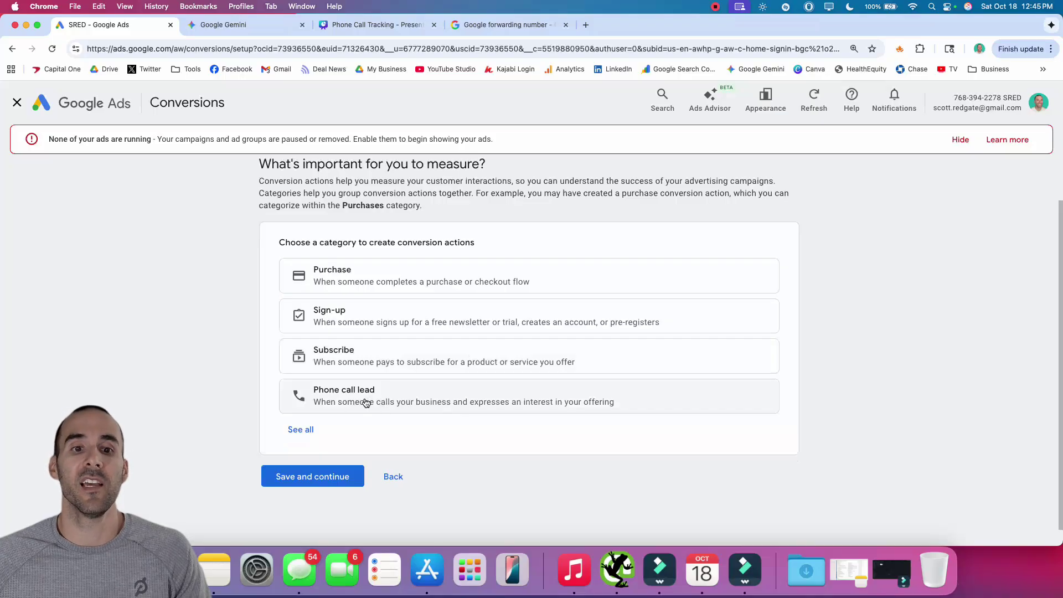
left_click(551, 399)
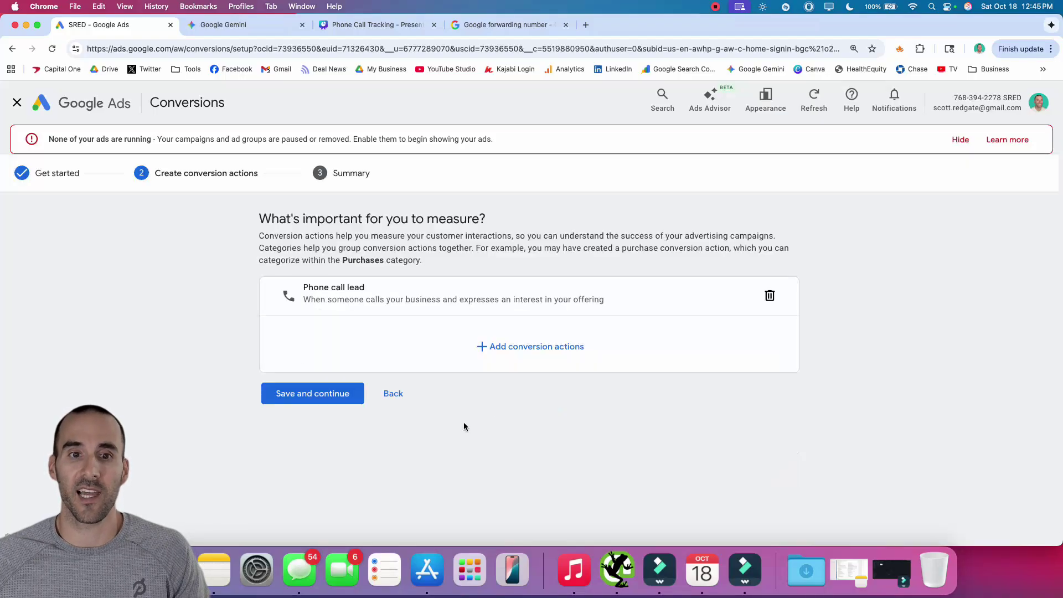
left_click(487, 355)
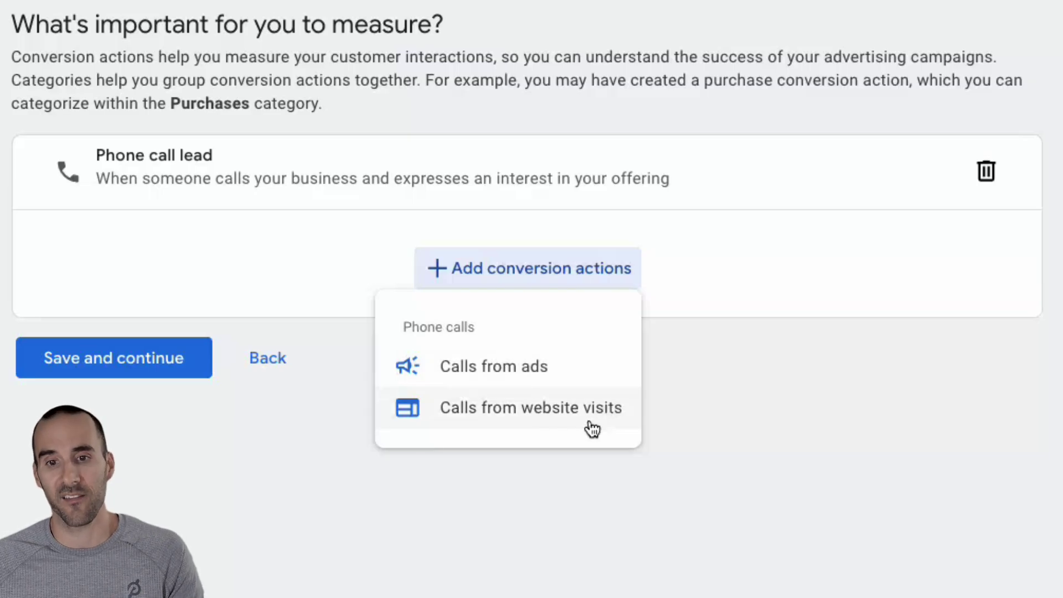
left_click(579, 381)
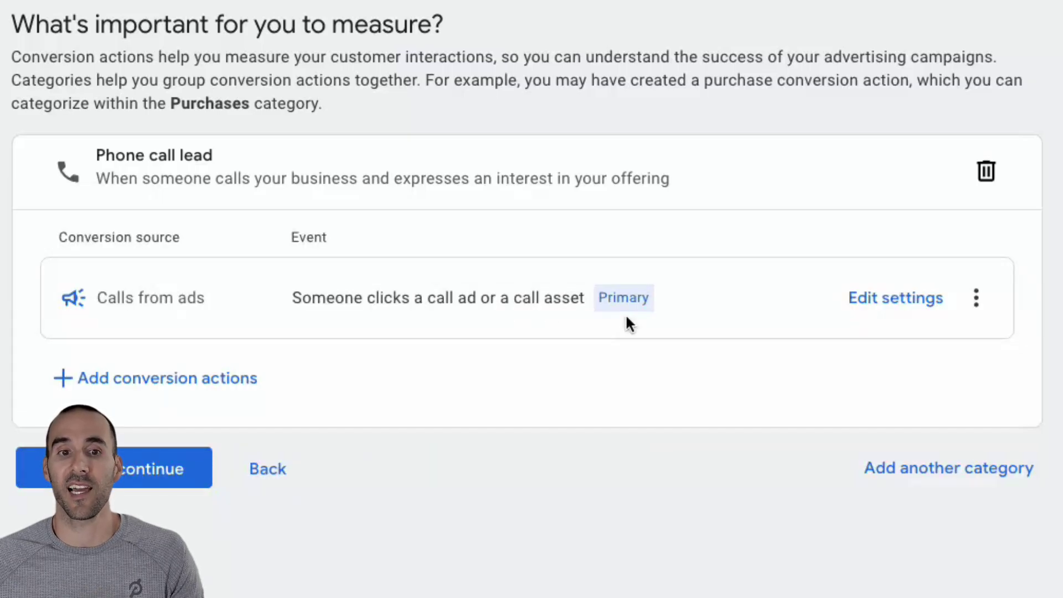
In the Calls from ads conversion settings, choose not to use a value for this conversion action.
left_click(885, 305)
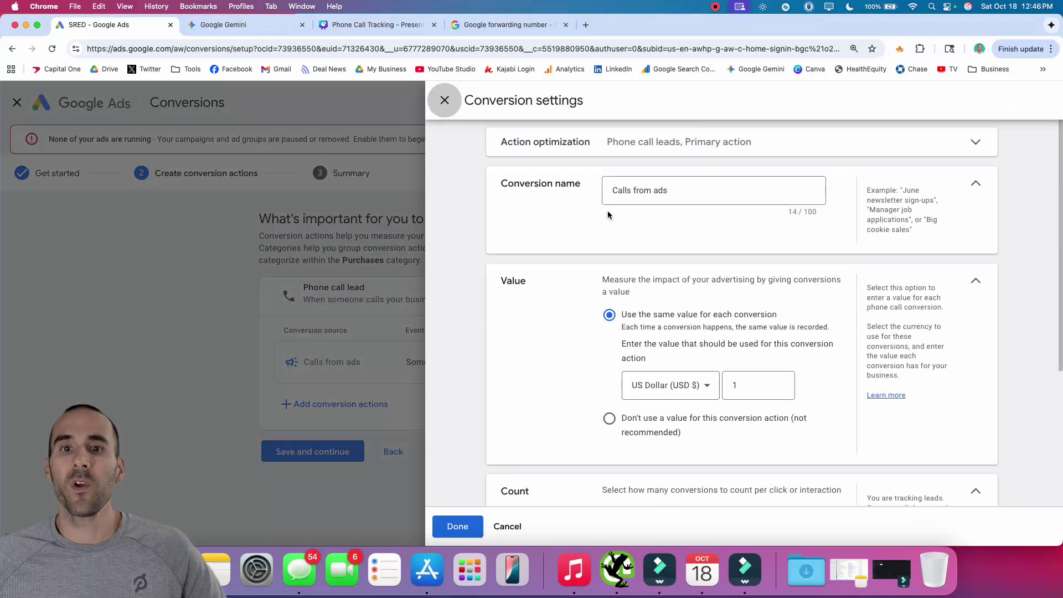
left_click_drag(495, 185, 592, 184)
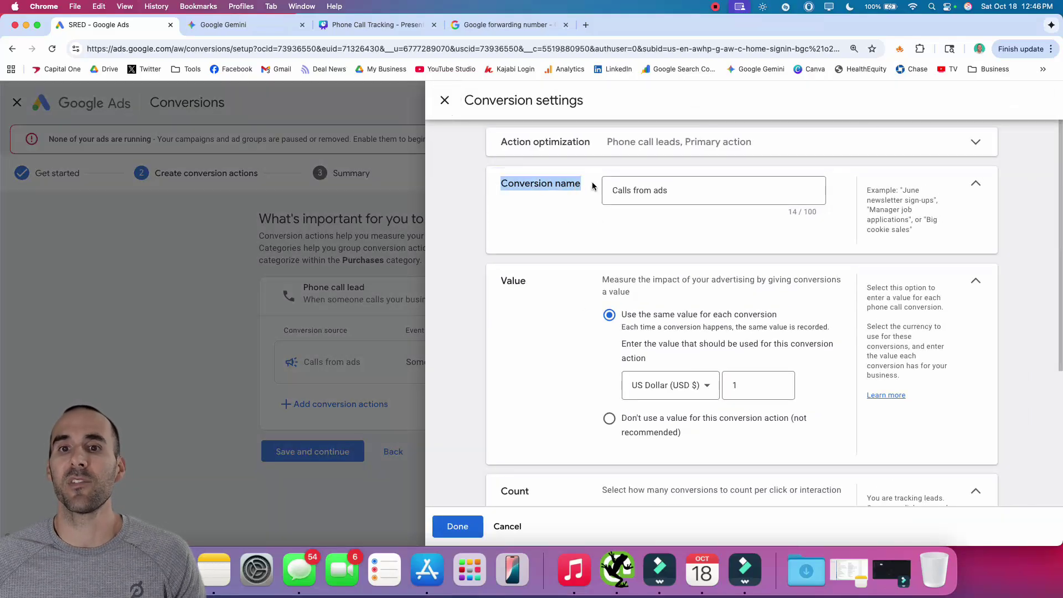
left_click(612, 194)
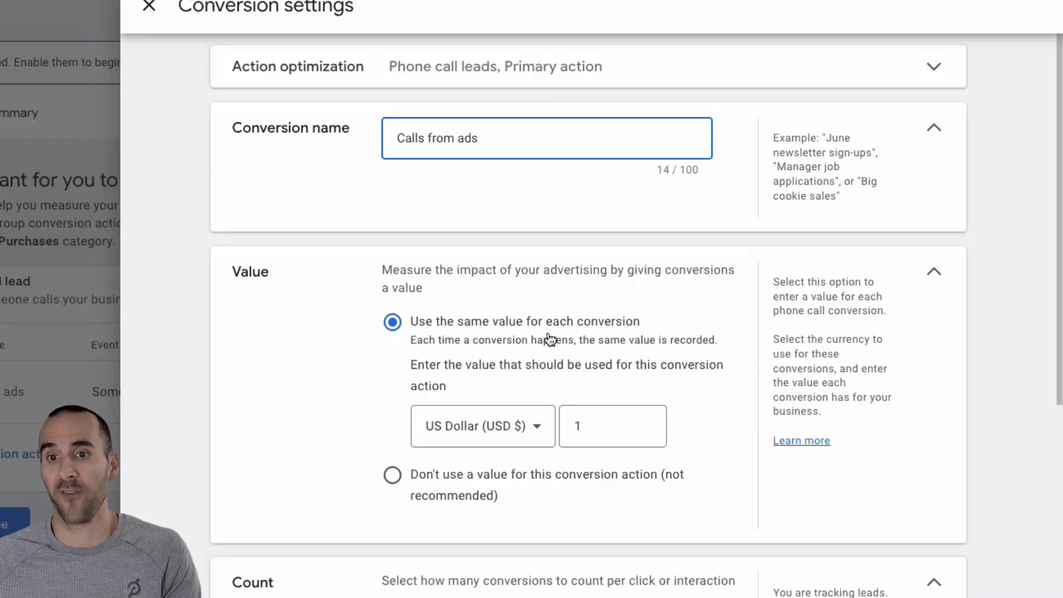
left_click_drag(605, 427, 558, 429)
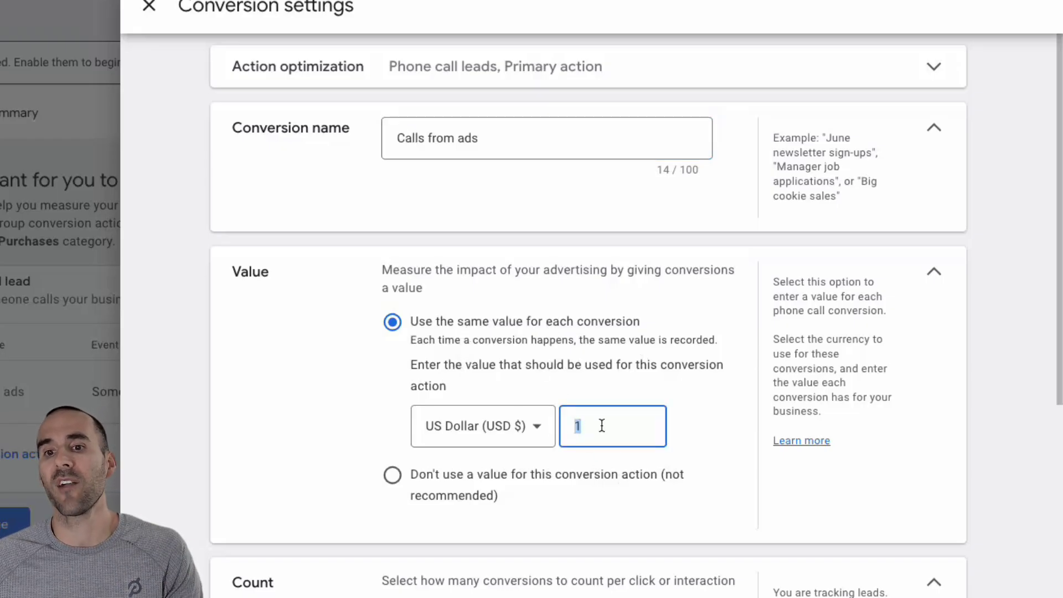
left_click(392, 475)
Set the minimum call length that counts as a conversion to 1 second.
scroll(281, 471, "down", 3)
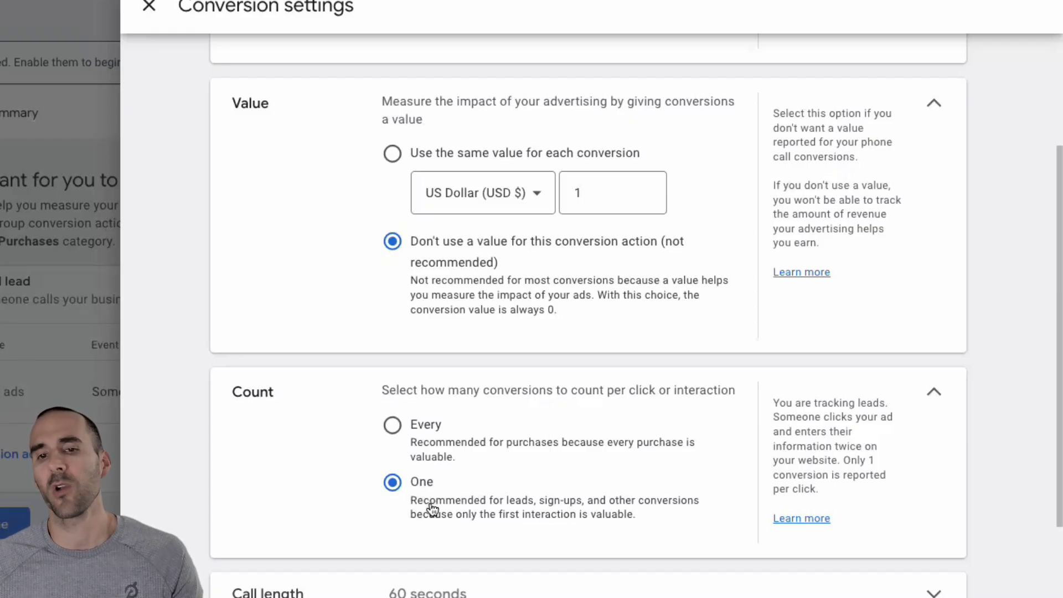
scroll(475, 468, "down", 2)
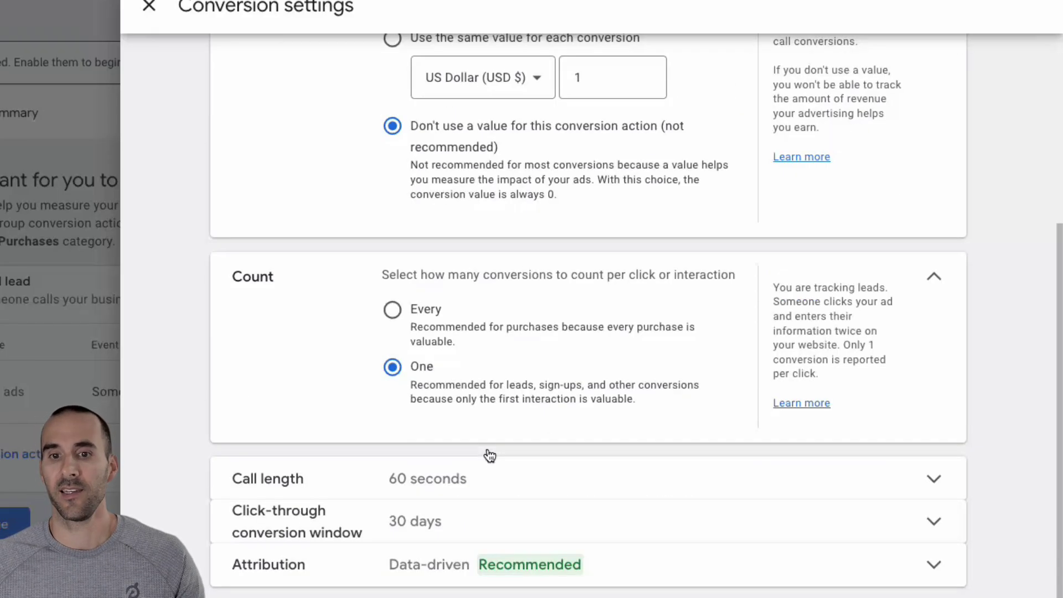
left_click(484, 490)
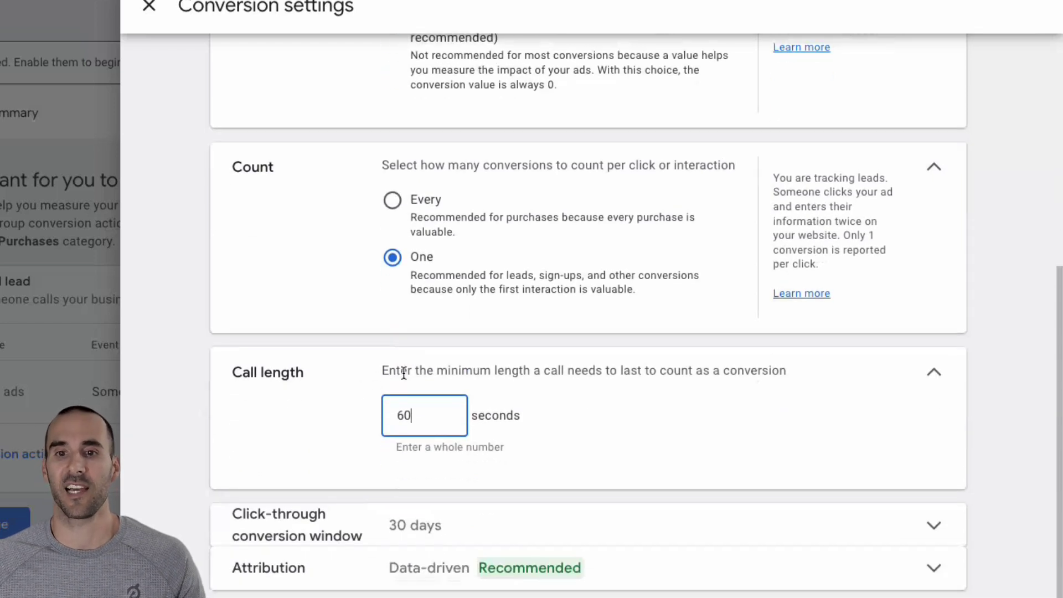
left_click(427, 414)
double_click(424, 418)
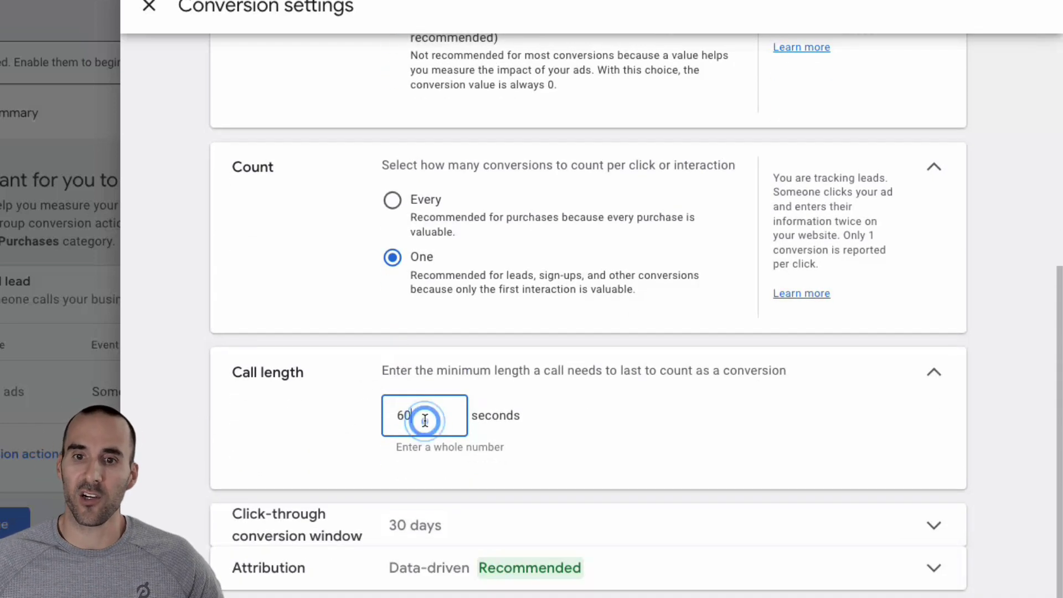
type("0")
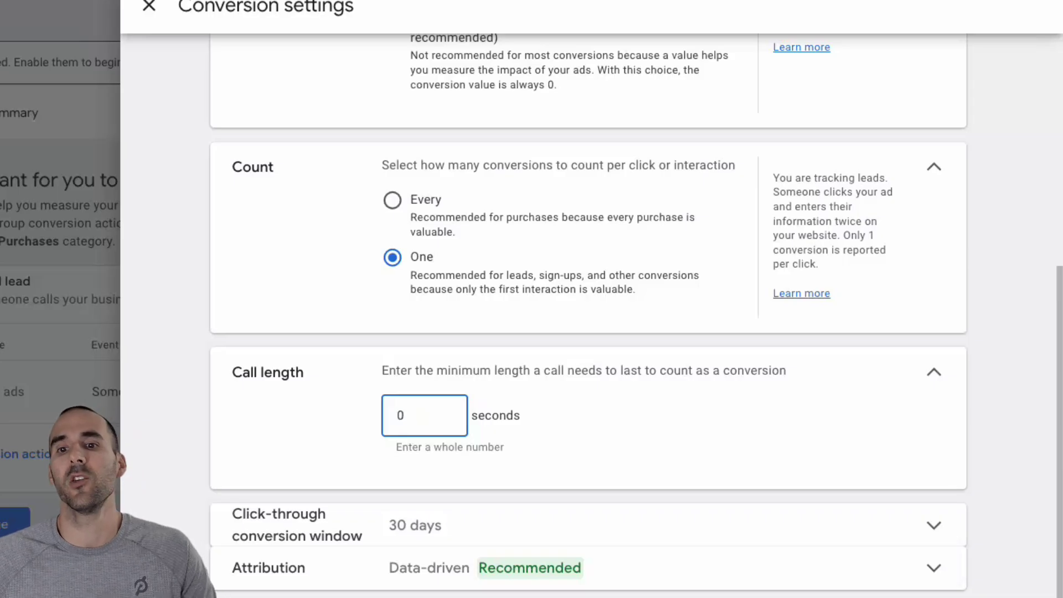
key("BackSpace")
type("1")
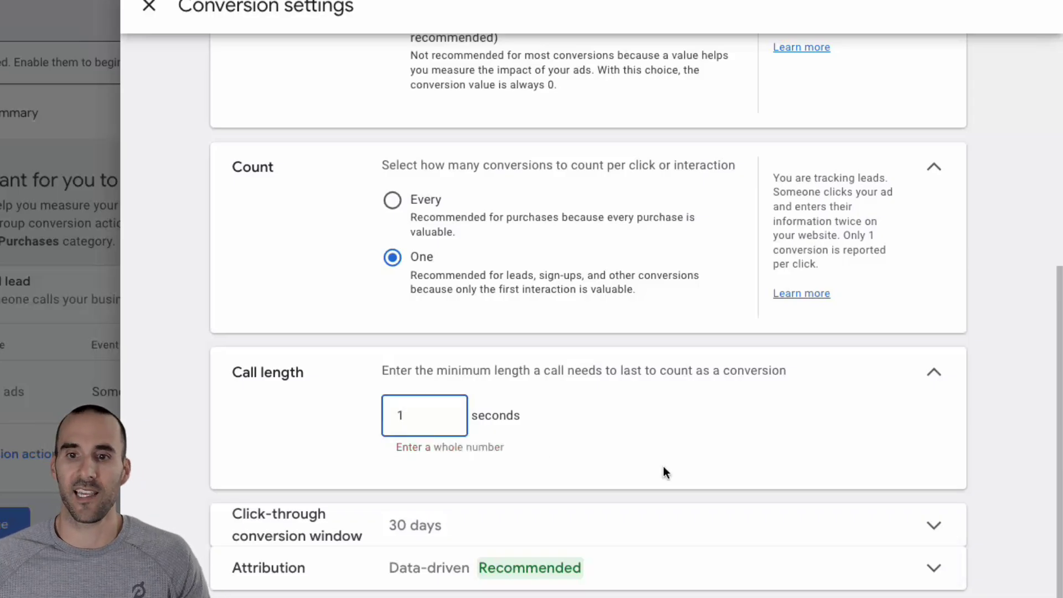
left_click(698, 455)
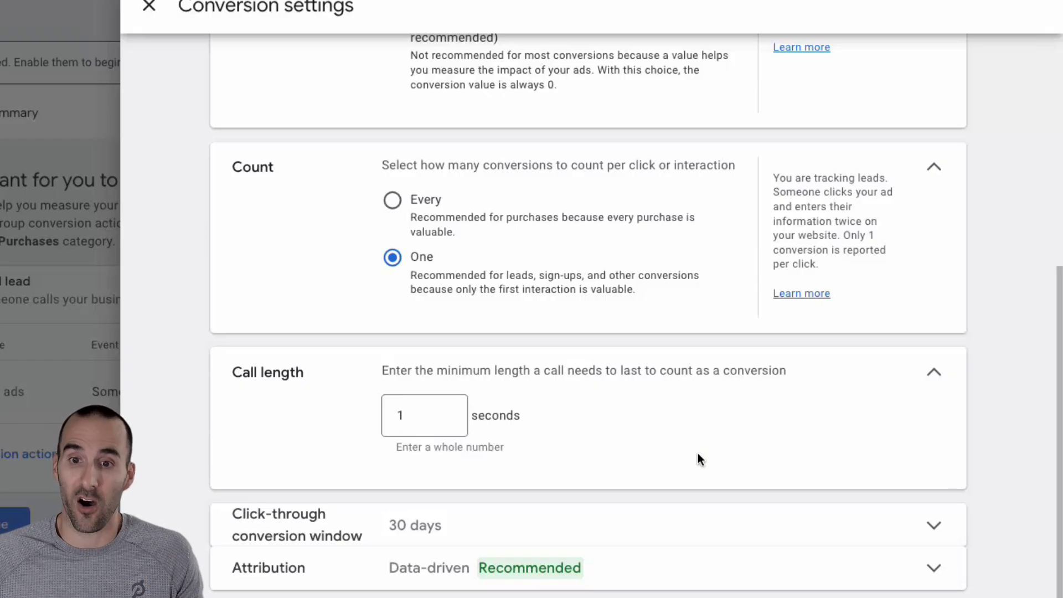
Set the minimum call length to 60 seconds and apply the conversion settings.
double_click(426, 417)
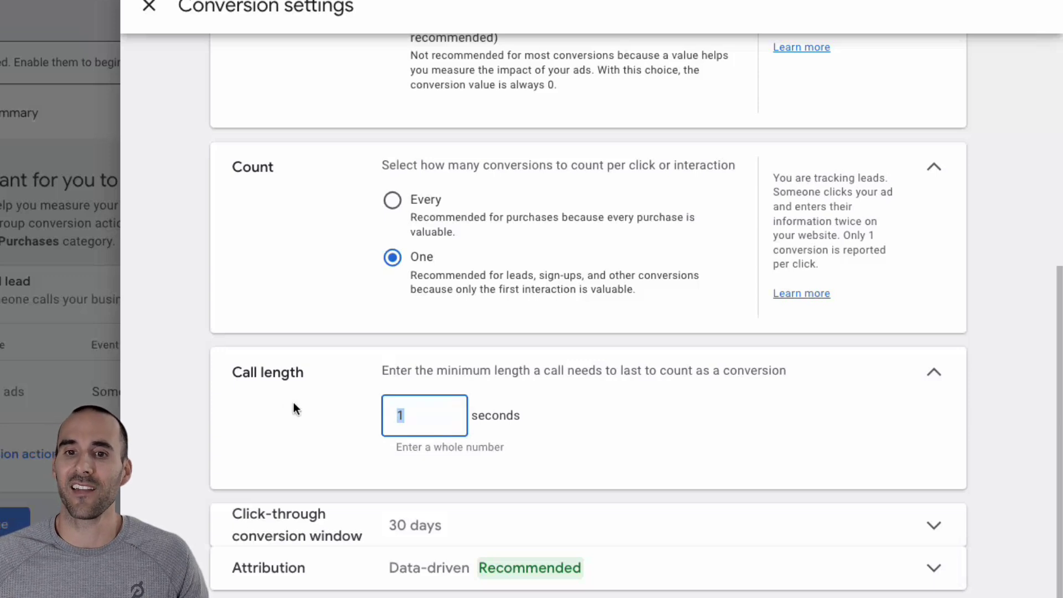
type("60")
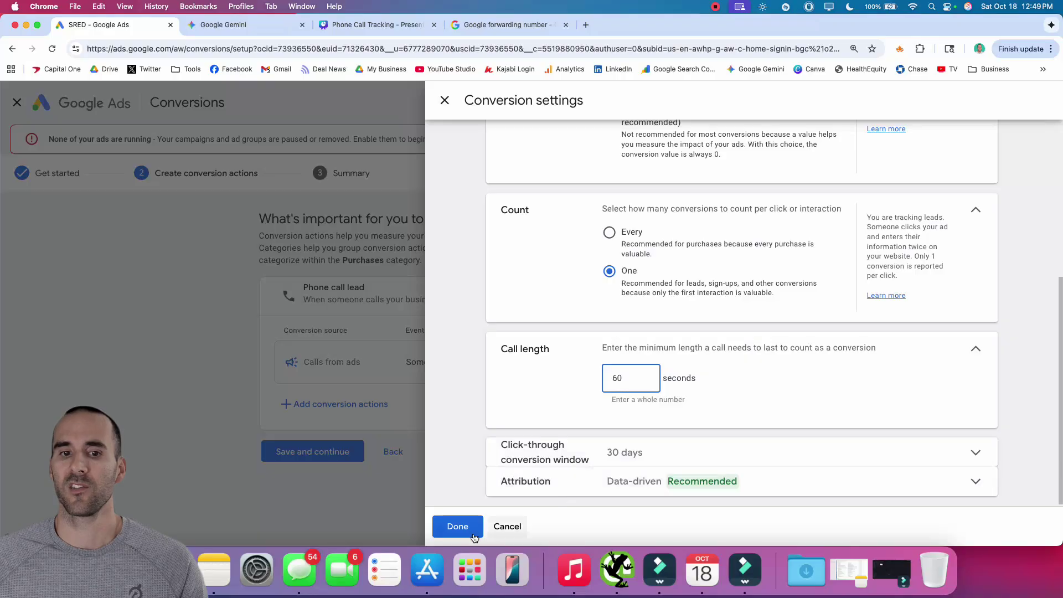
left_click(474, 527)
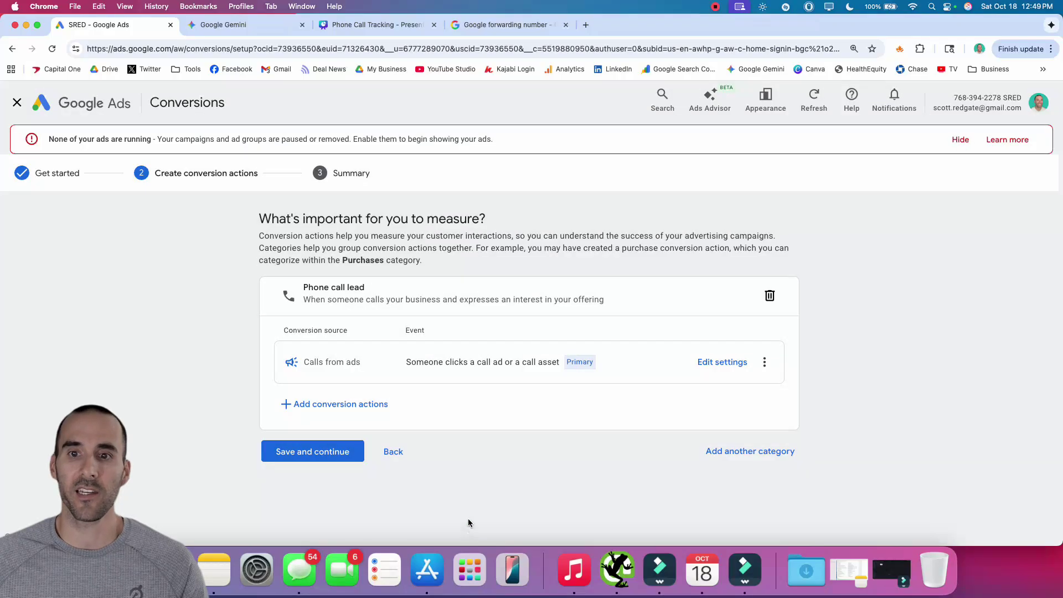
Save the Calls from ads conversion action and finish the conversion setup.
left_click(302, 461)
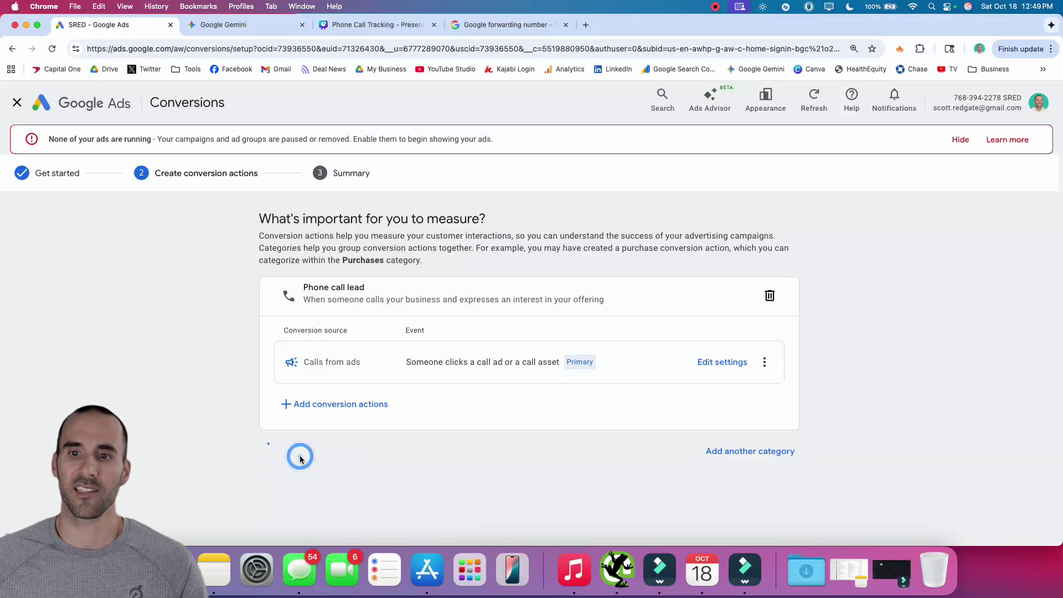
scroll(439, 429, "down", 1)
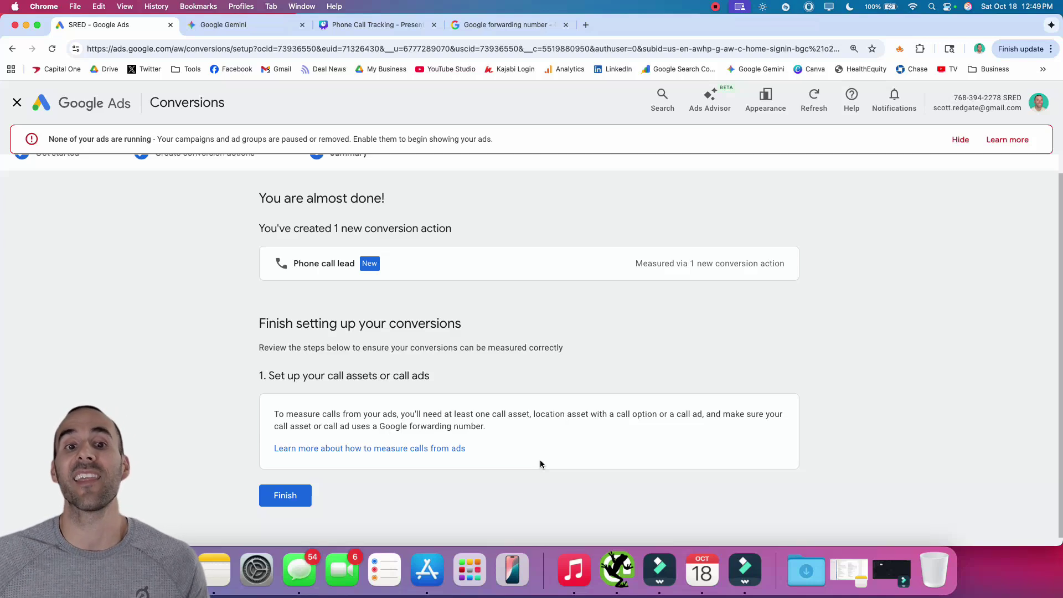
left_click(284, 495)
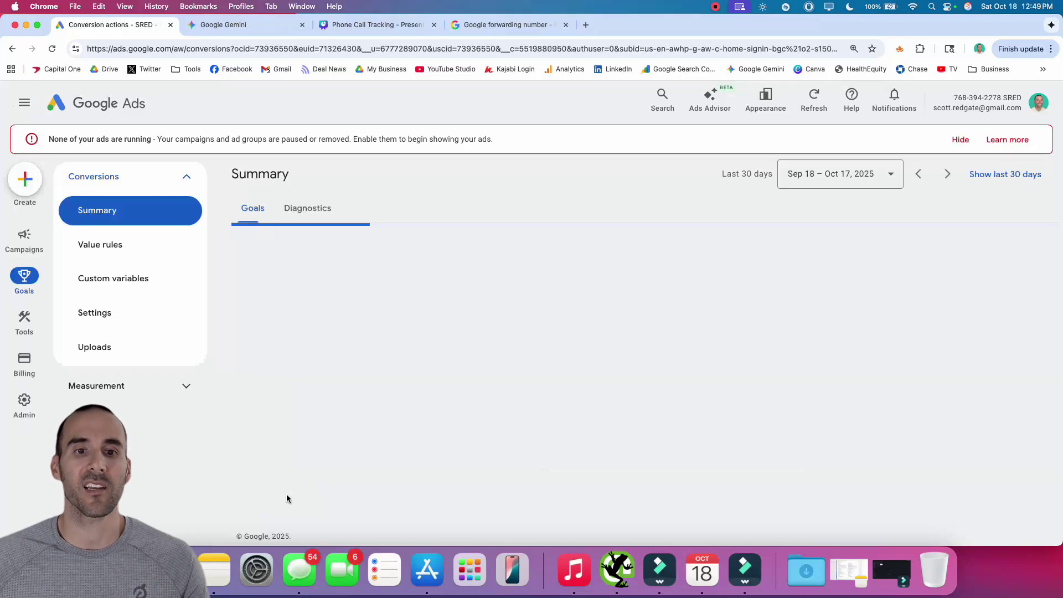
Open the campaign assets and start creating a call asset.
mouse_move(20, 244)
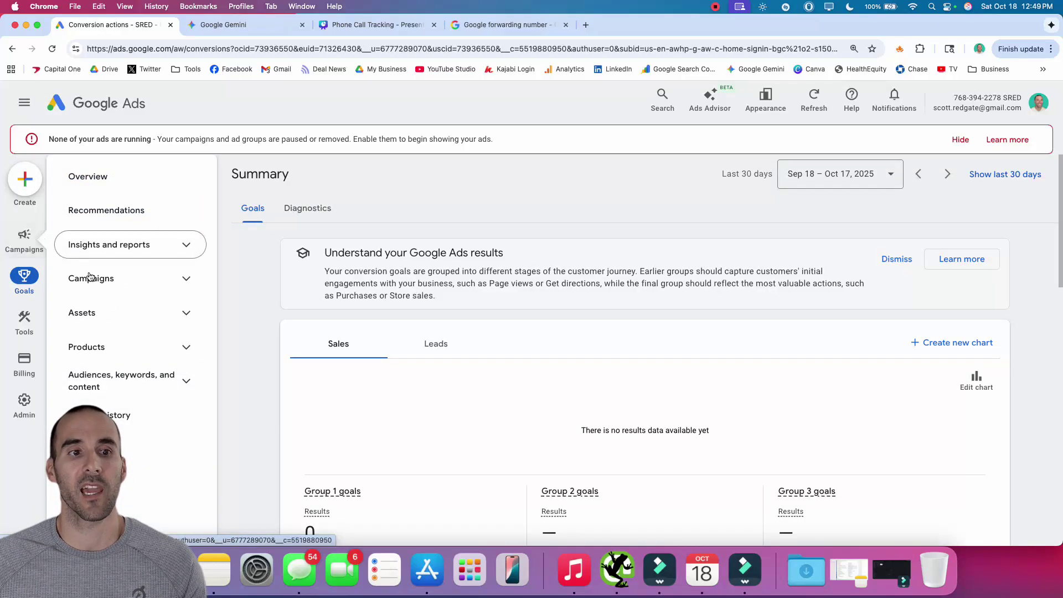
left_click(119, 310)
left_click(107, 345)
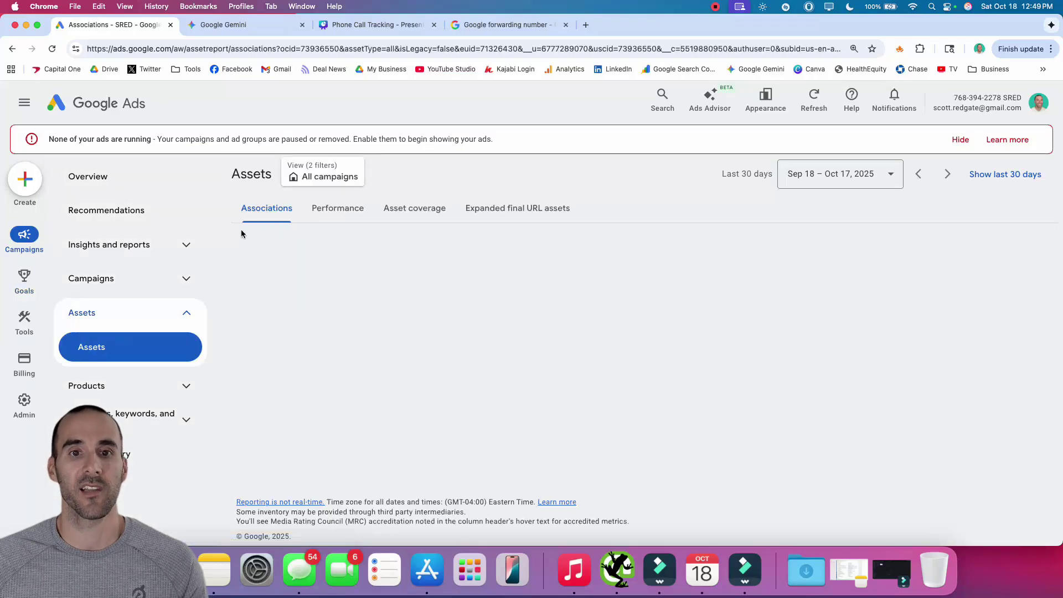
left_click(249, 314)
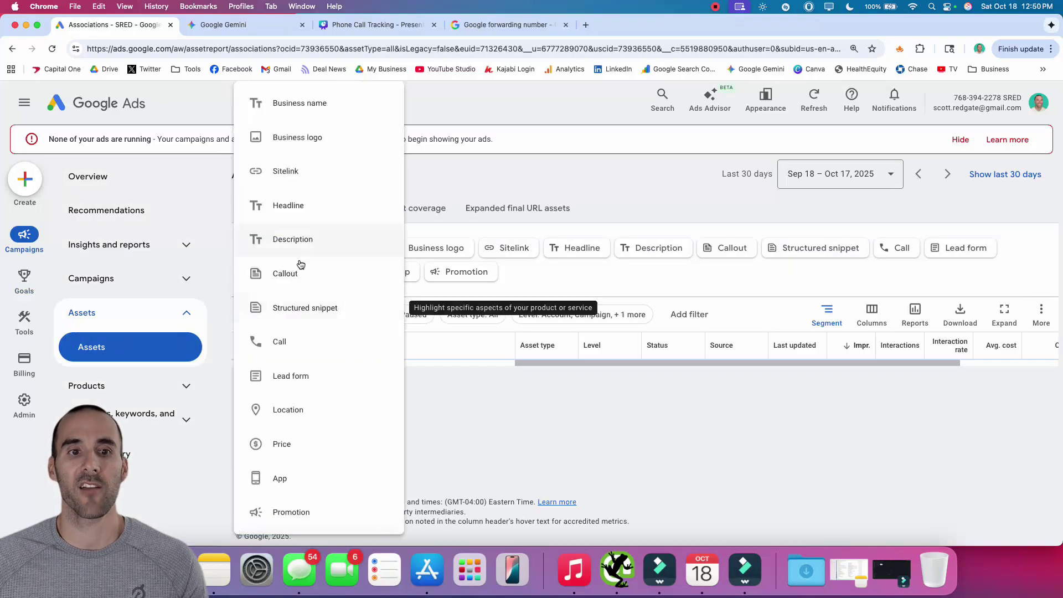
left_click(311, 344)
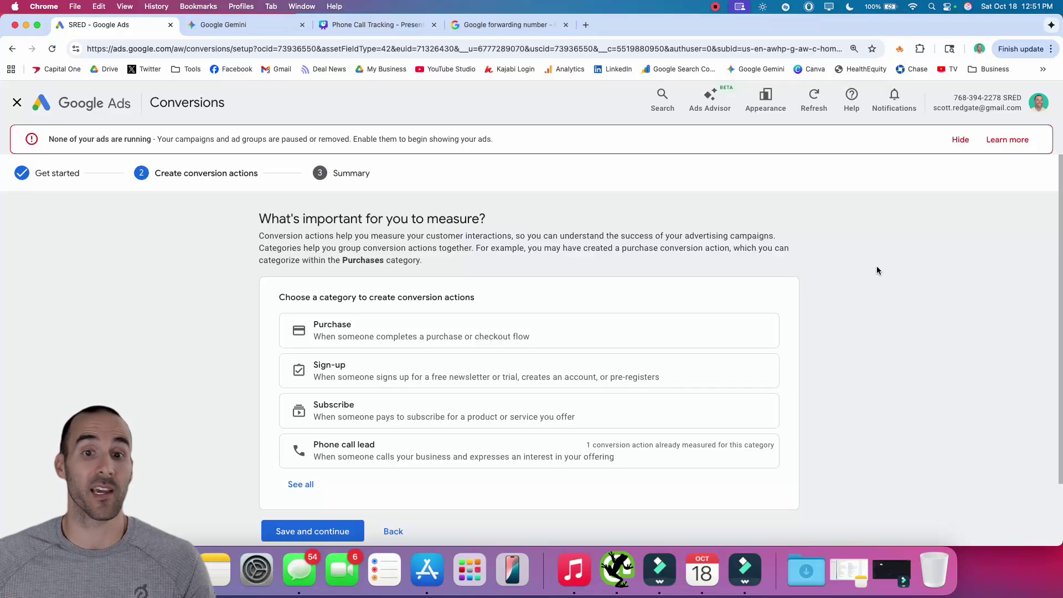
Under Phone call lead, start a Calls from website visits conversion action and enter the phone number website callers should reach.
left_click(348, 456)
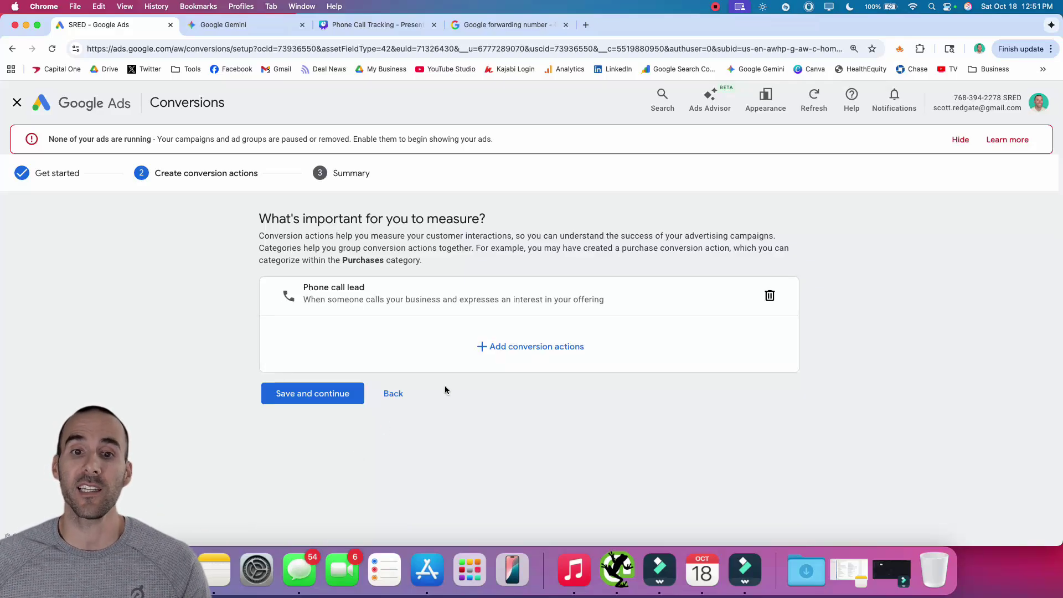
left_click(514, 348)
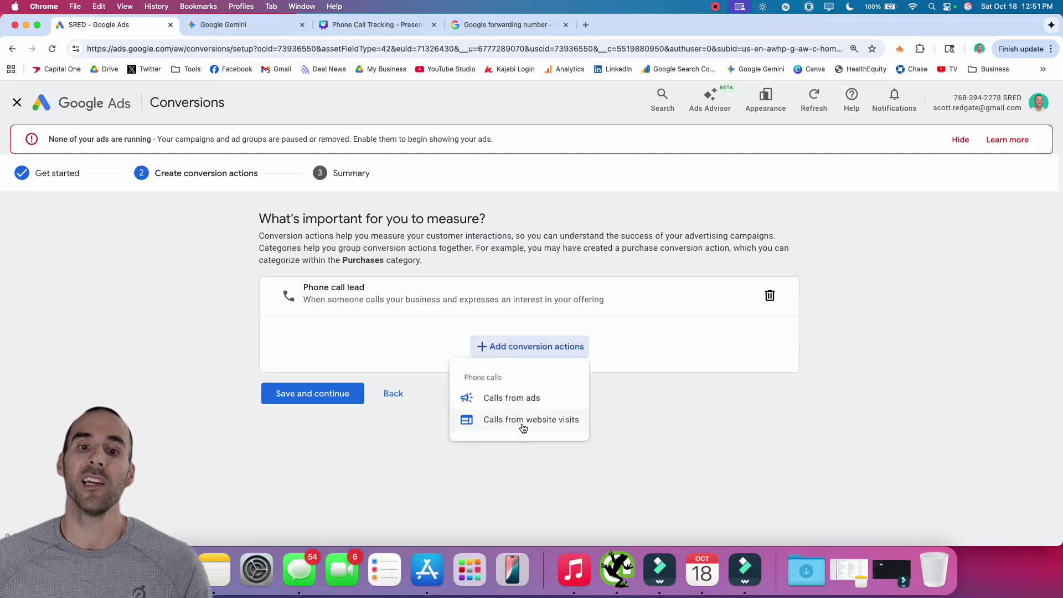
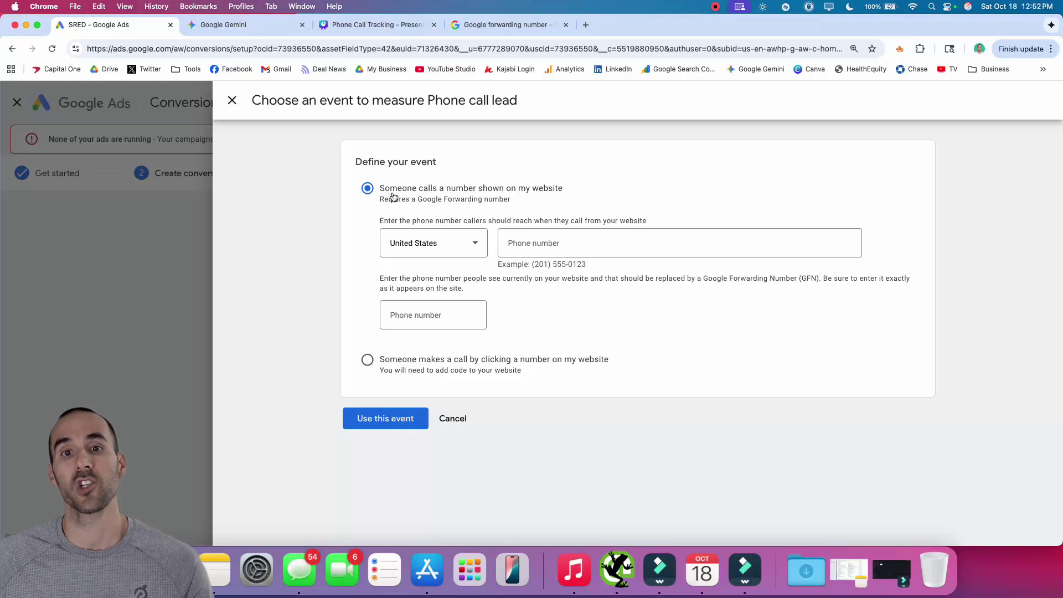
left_click(532, 242)
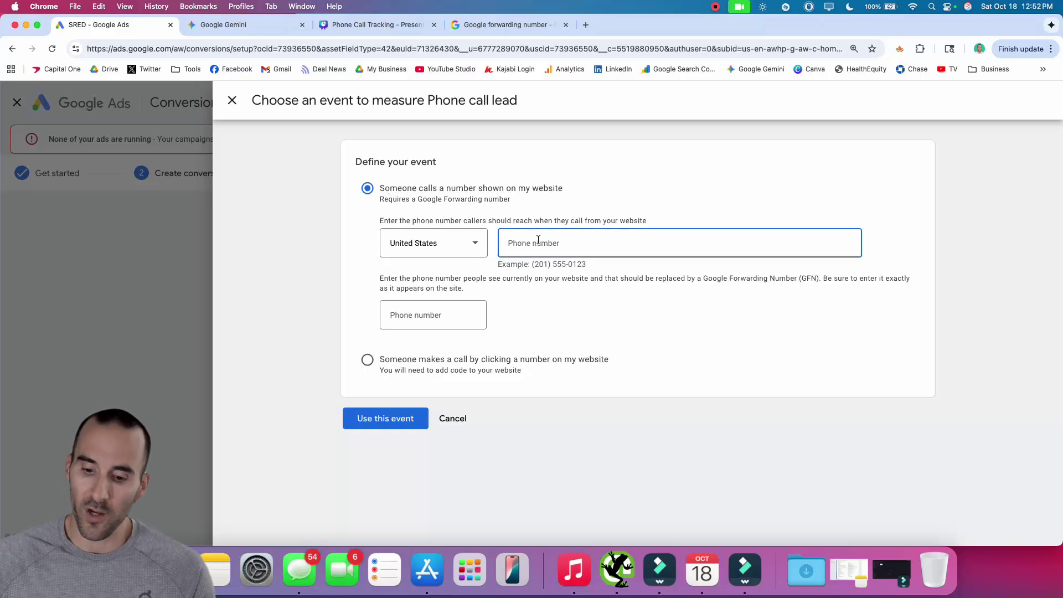
type("55")
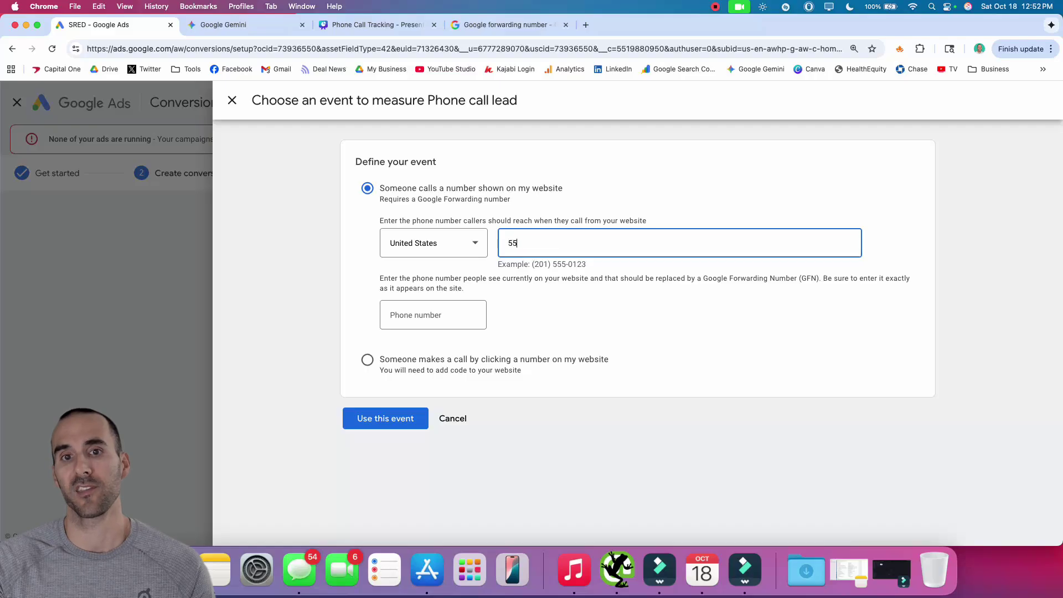
type("55555555")
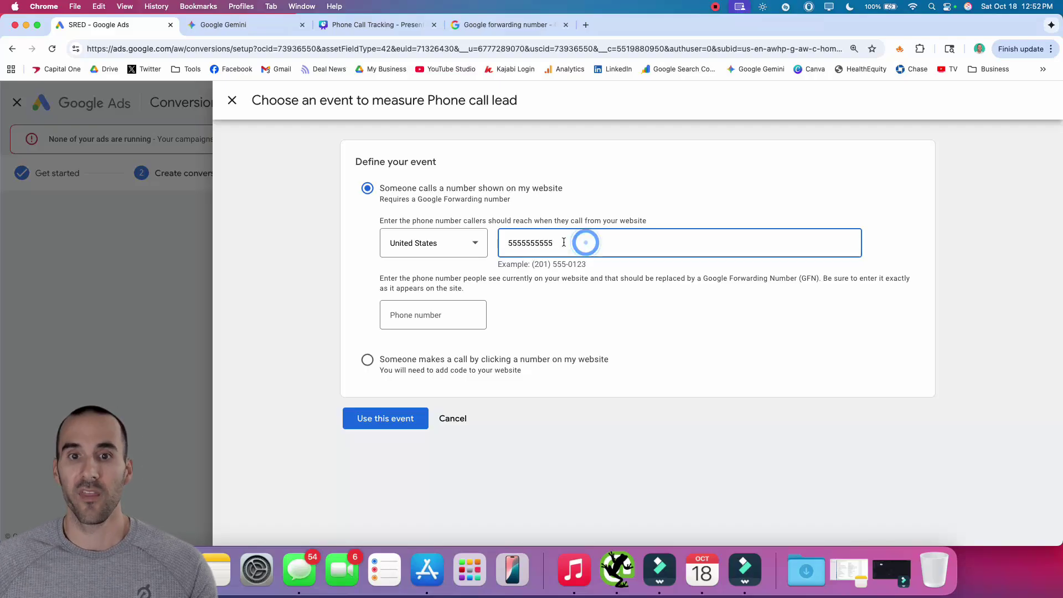
Enter the phone number currently displayed on the website by reusing the destination number, formatted with hyphens as it appears on the site.
left_click_drag(584, 240, 461, 245)
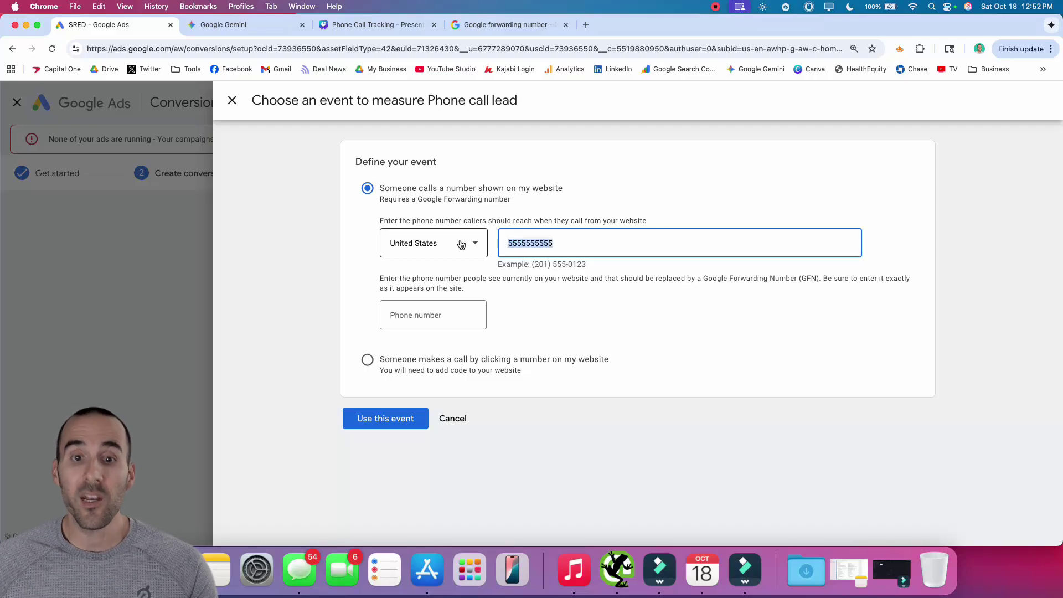
key("cmd+c")
left_click(430, 312)
key("cmd+v")
left_click(404, 315)
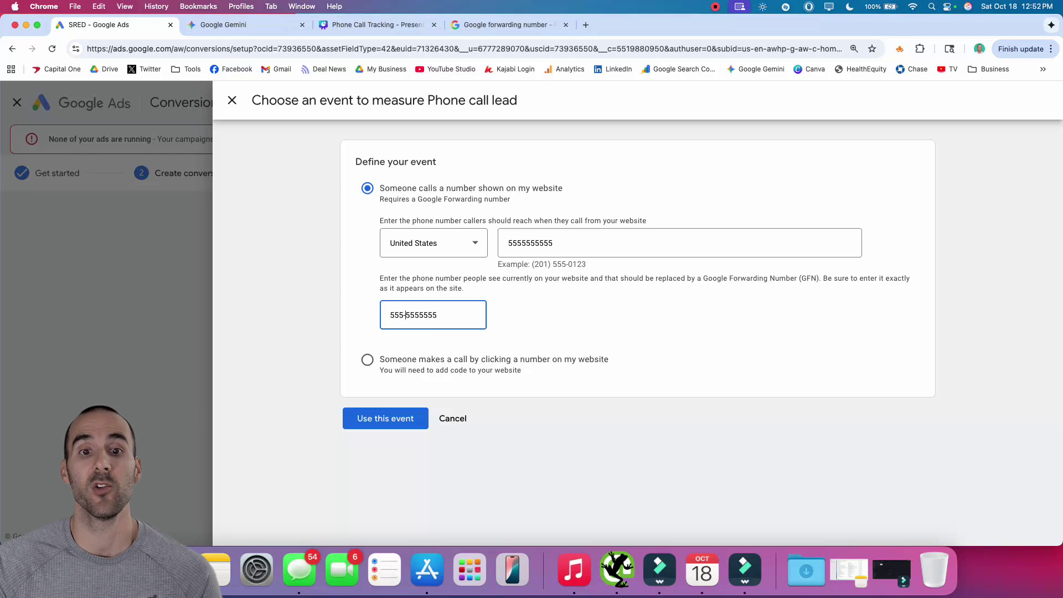
type("-")
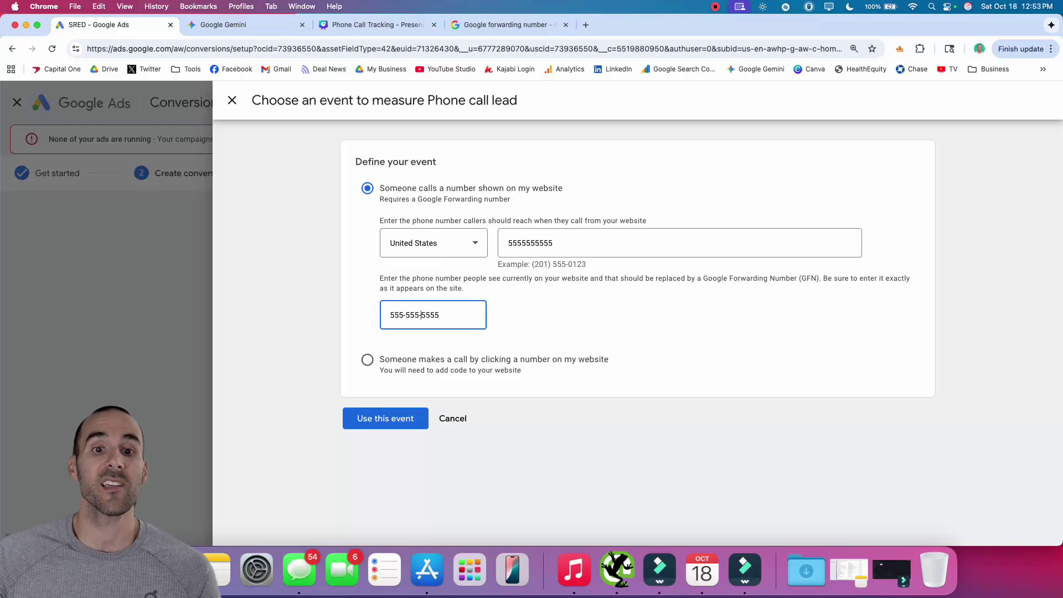
left_click_drag(458, 311, 369, 316)
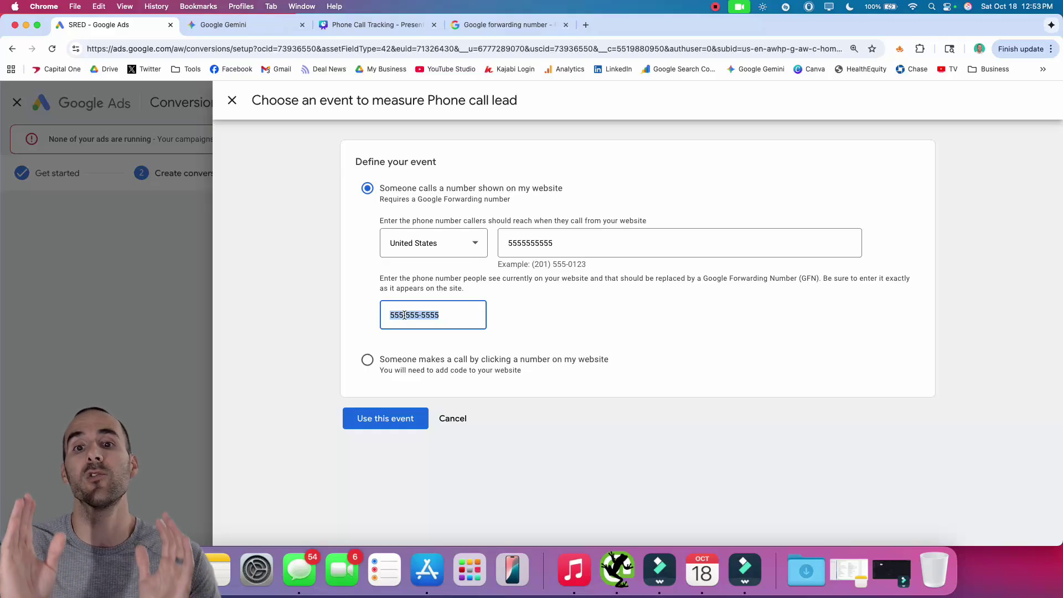
double_click(584, 238)
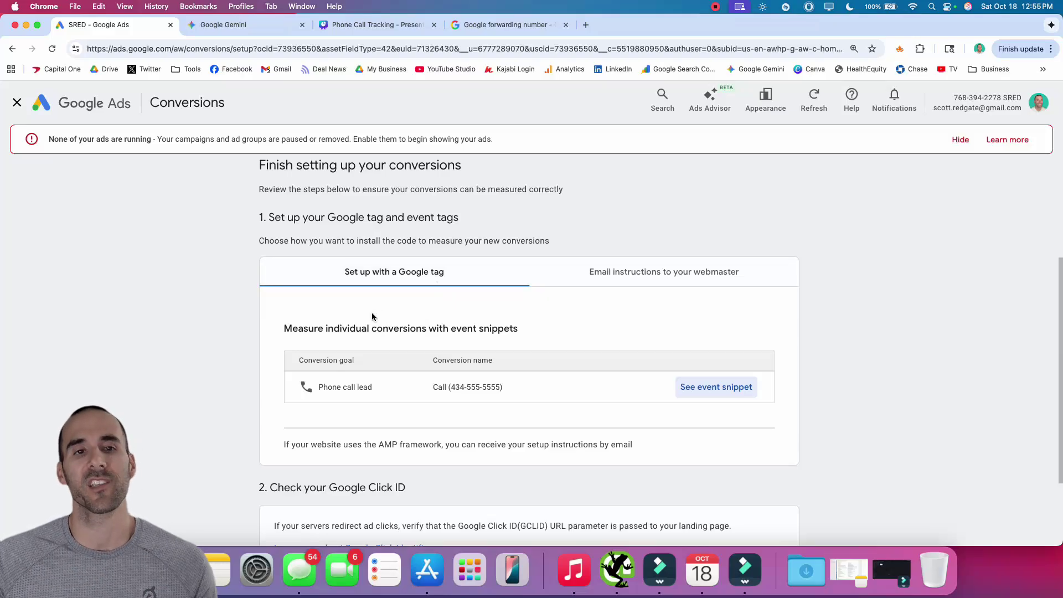
Open the event snippet for the website call conversion and read its installation instructions.
left_click(714, 393)
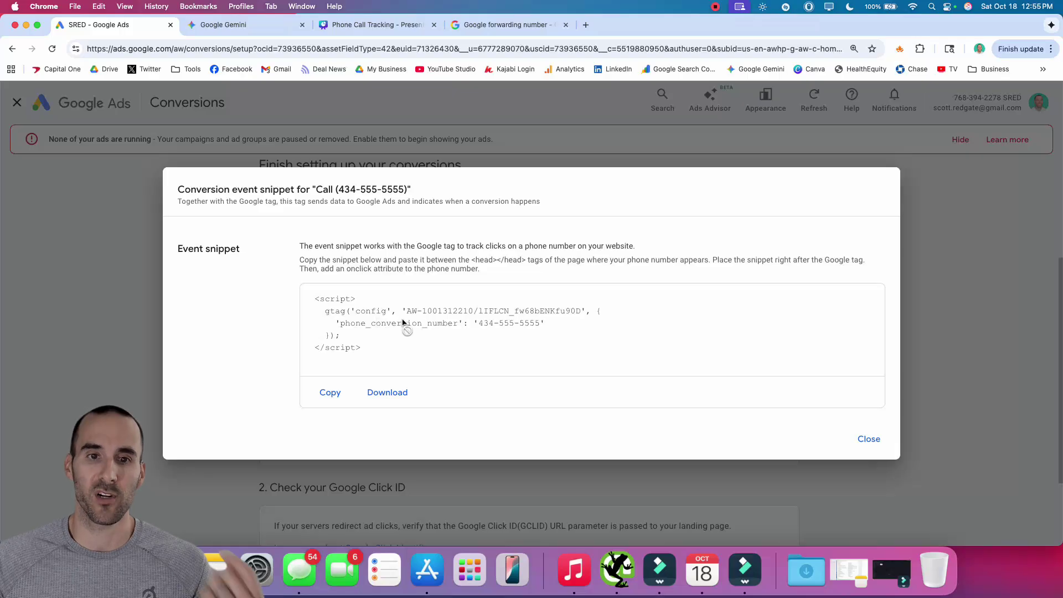
left_click_drag(299, 260, 732, 268)
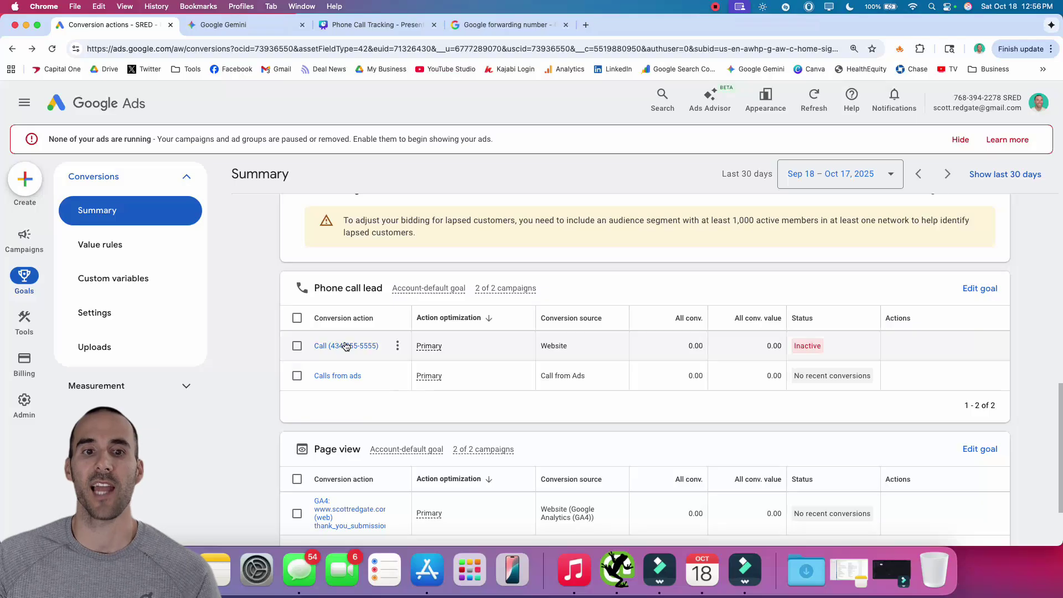
Review the details of the website call conversion action under Phone call lead and open its settings for editing.
left_click(347, 345)
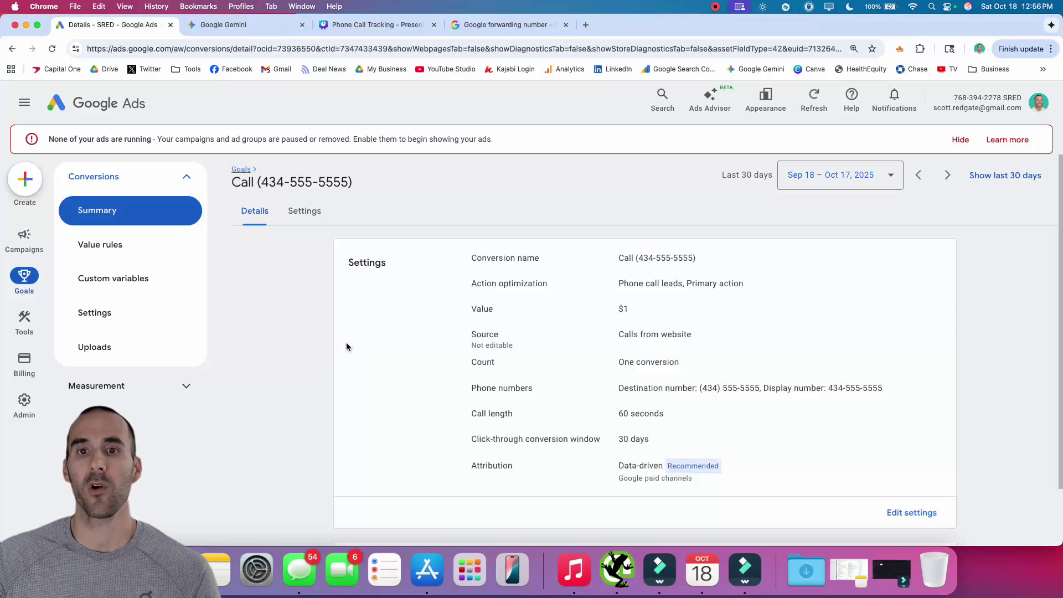
scroll(680, 312, "down", 2)
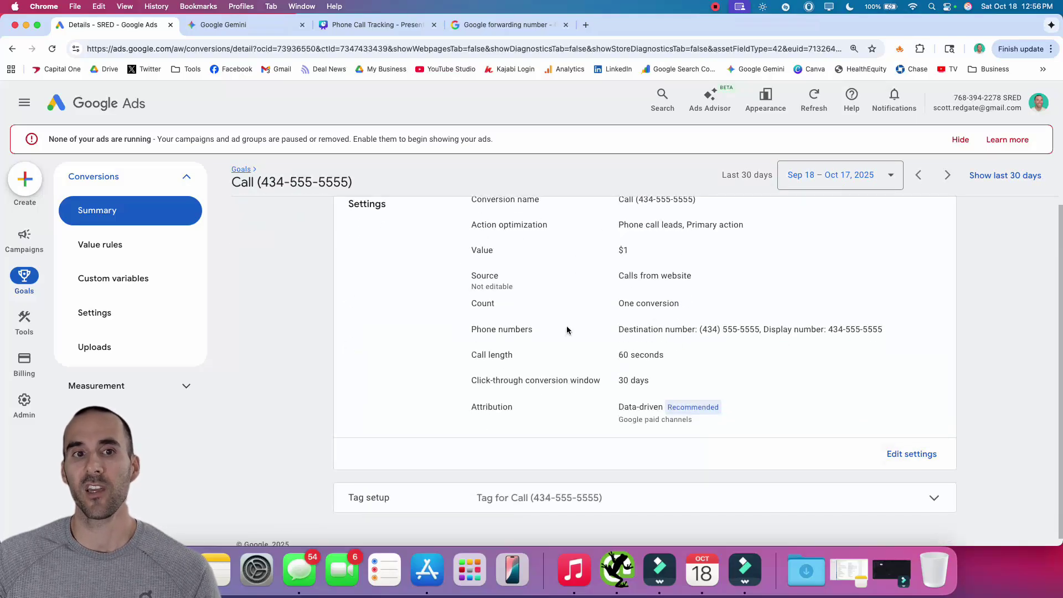
left_click(911, 455)
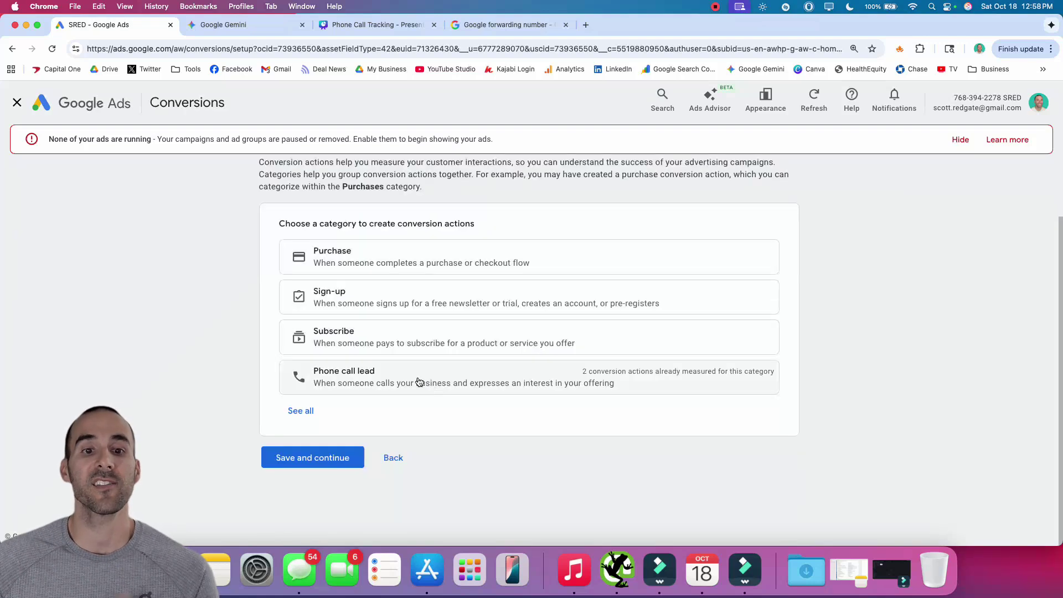
Under Phone call lead, add a Calls from website visits conversion action that measures someone clicking a number on the website.
left_click(416, 375)
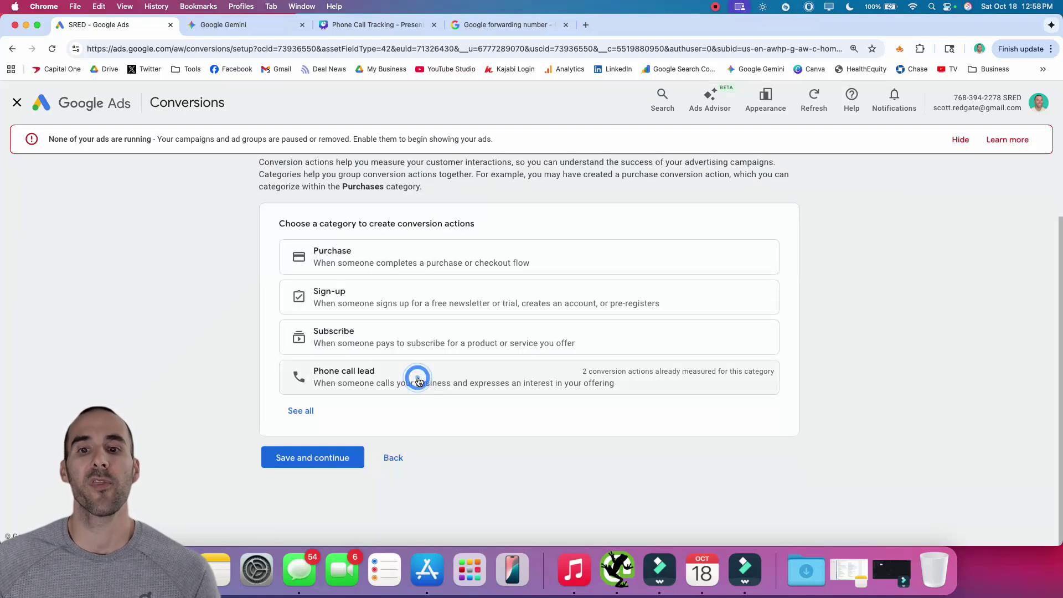
left_click(535, 348)
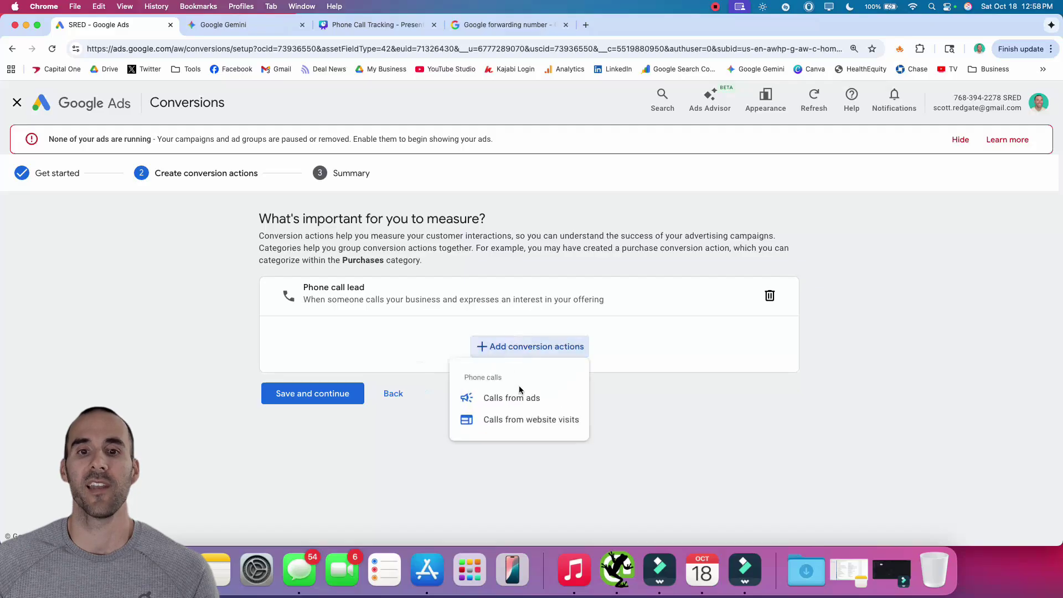
left_click(519, 421)
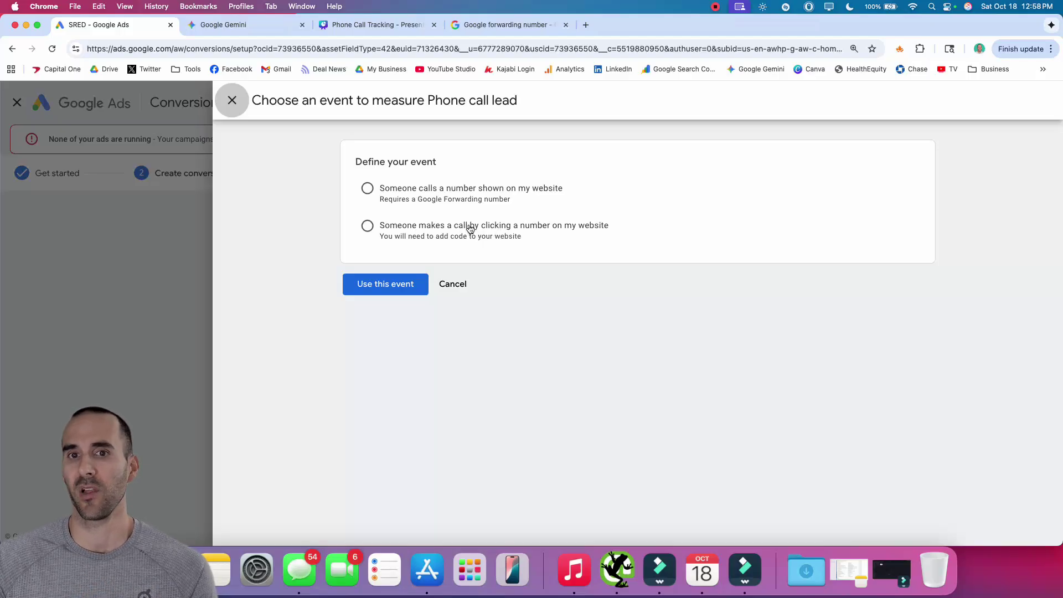
left_click(440, 224)
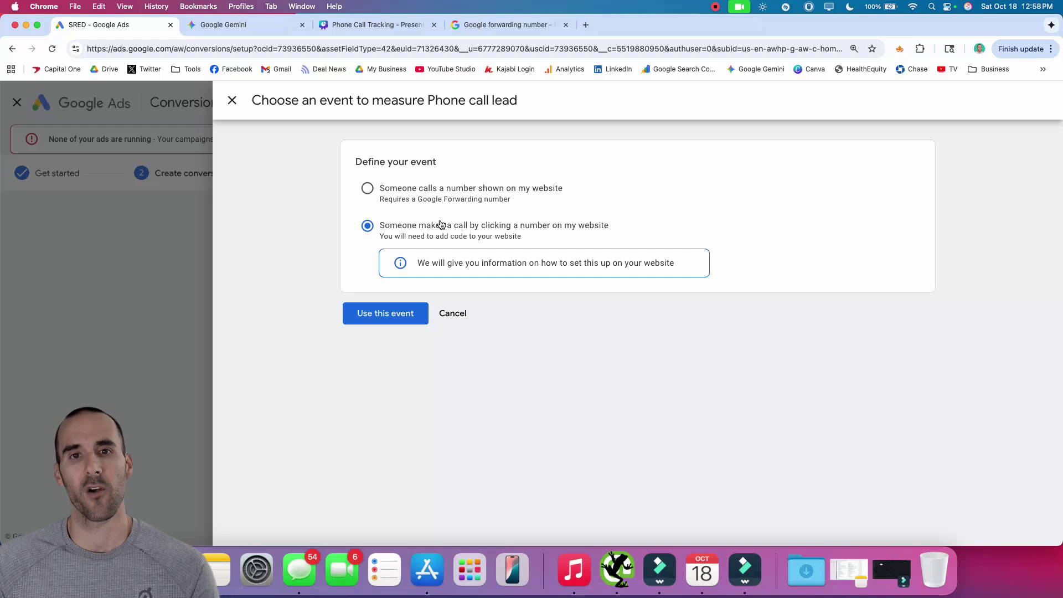
left_click(405, 317)
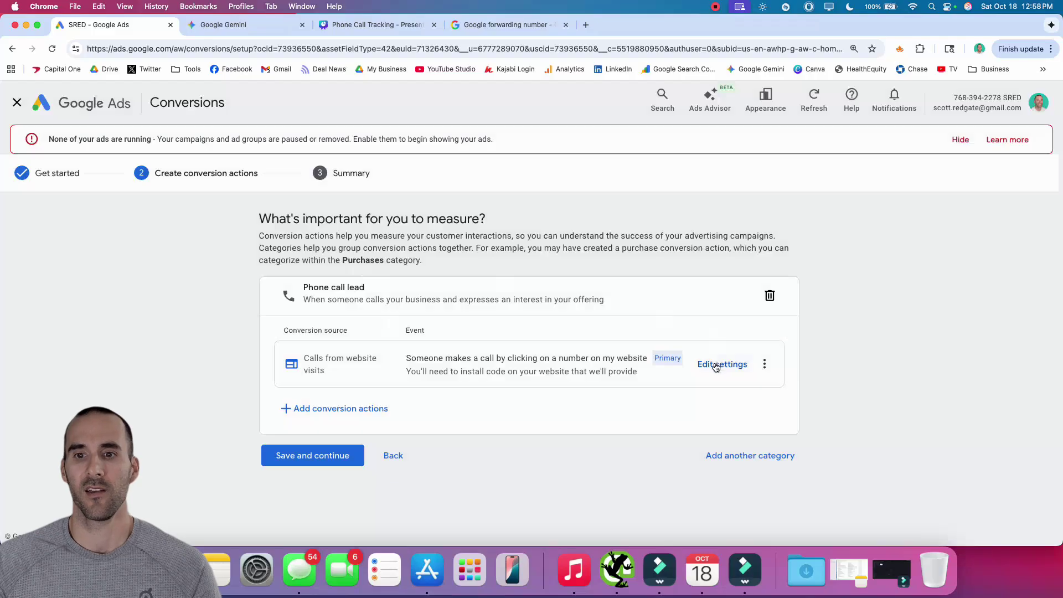
Review the click-to-call conversion's name, value, count and attribution settings, and leave them without making changes.
left_click(716, 367)
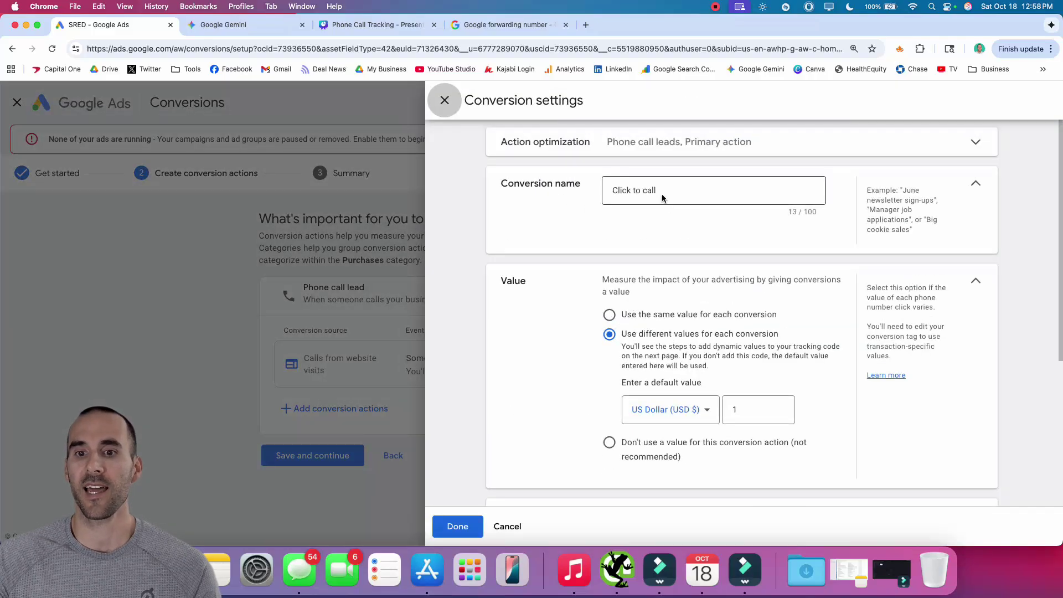
scroll(659, 246, "down", 5)
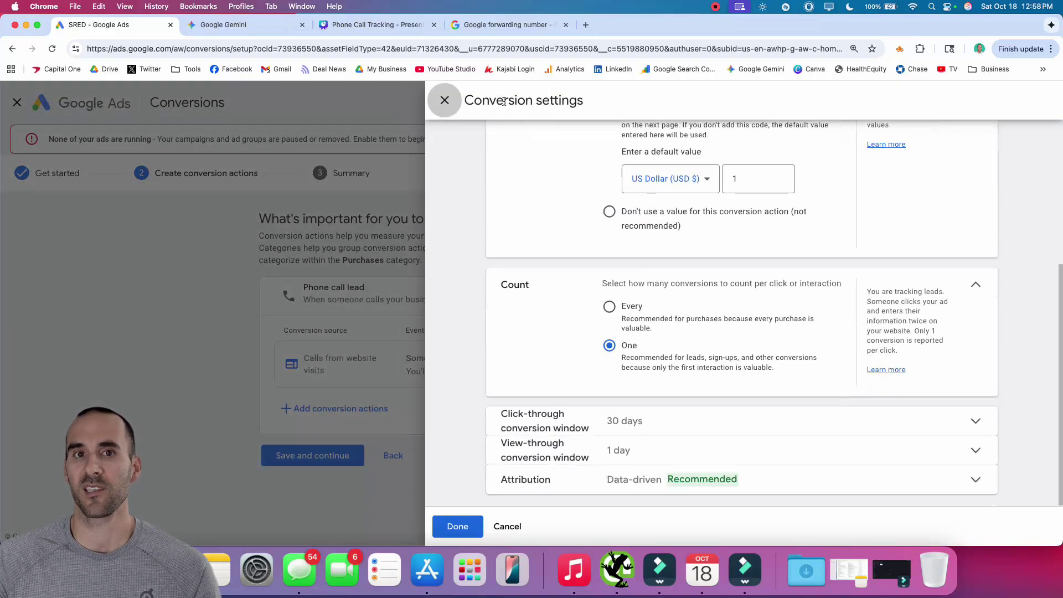
left_click(446, 100)
Save the click-to-call conversion action and open its event snippet.
left_click(311, 455)
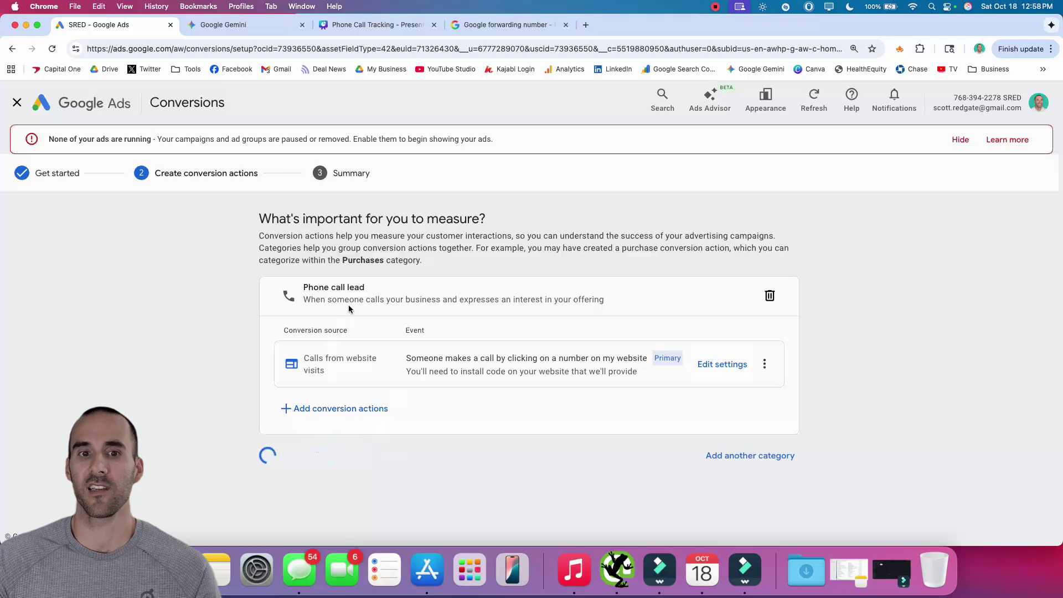
left_click(700, 394)
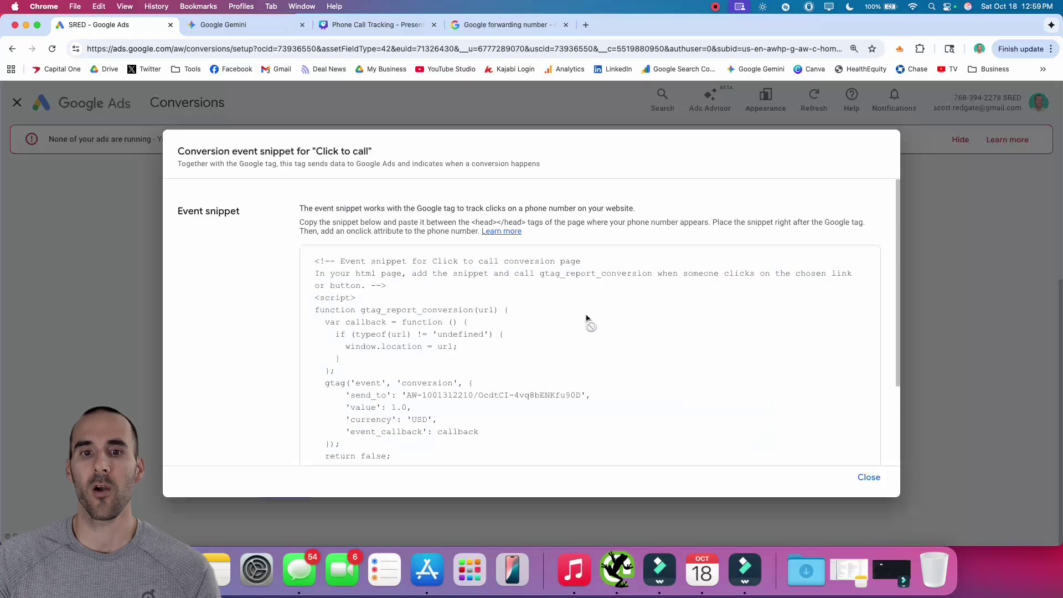